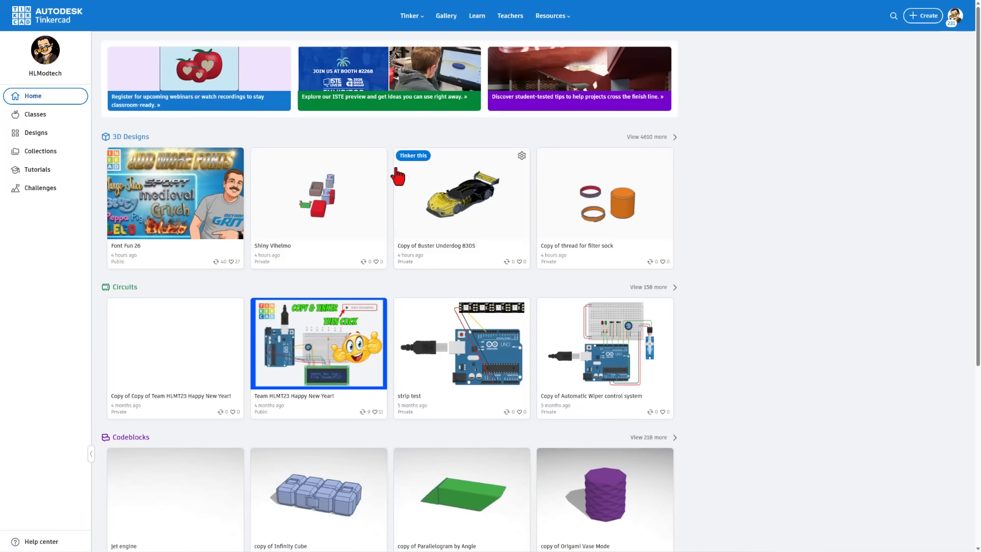
# Create a new 3D design from the designs page and name it keychain 26.
pyautogui.click(35, 134)
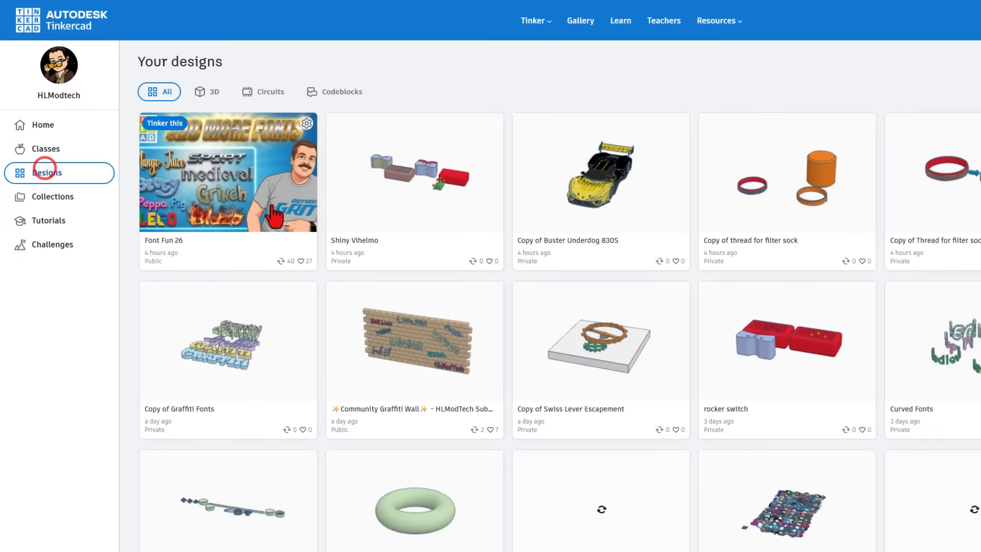
pyautogui.moveTo(457, 149)
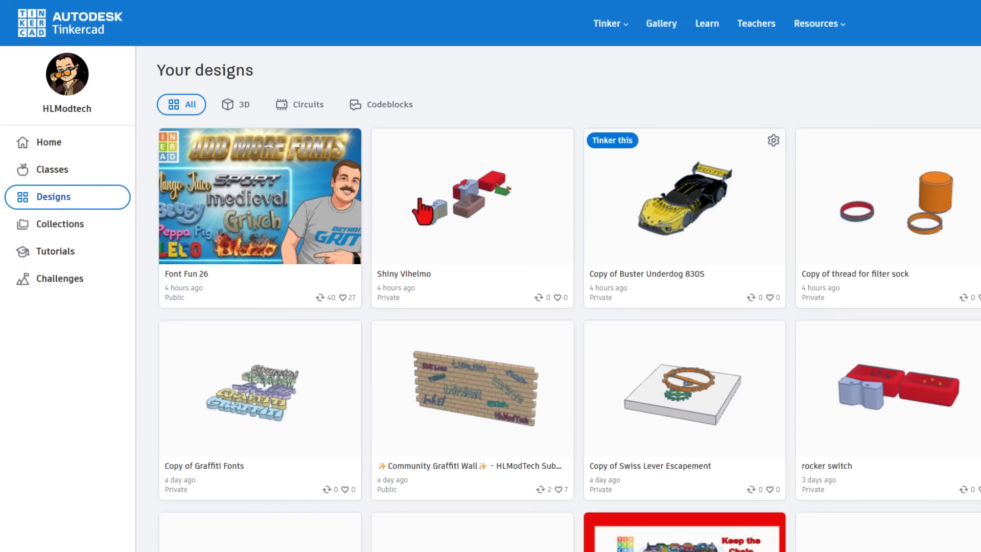
pyautogui.moveTo(520, 252)
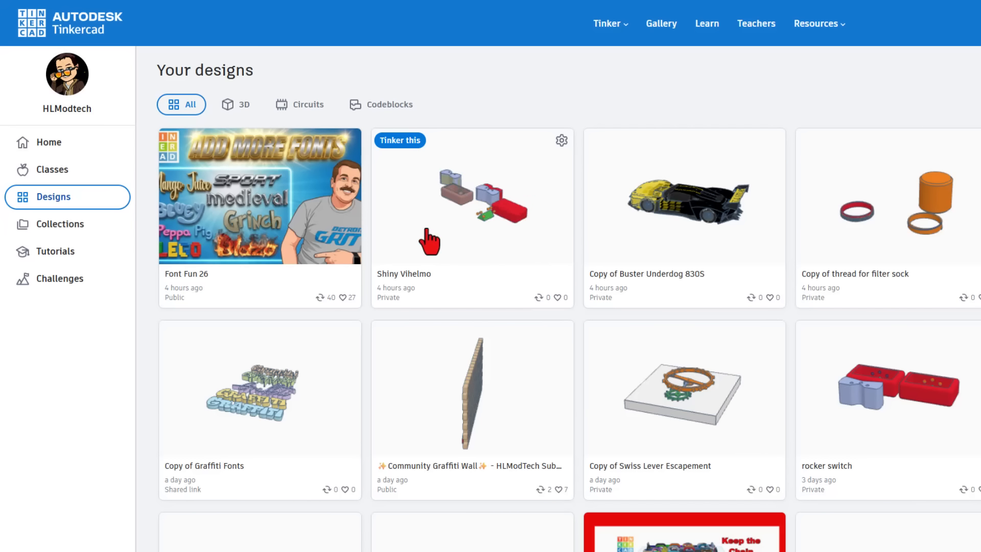
pyautogui.moveTo(259, 220)
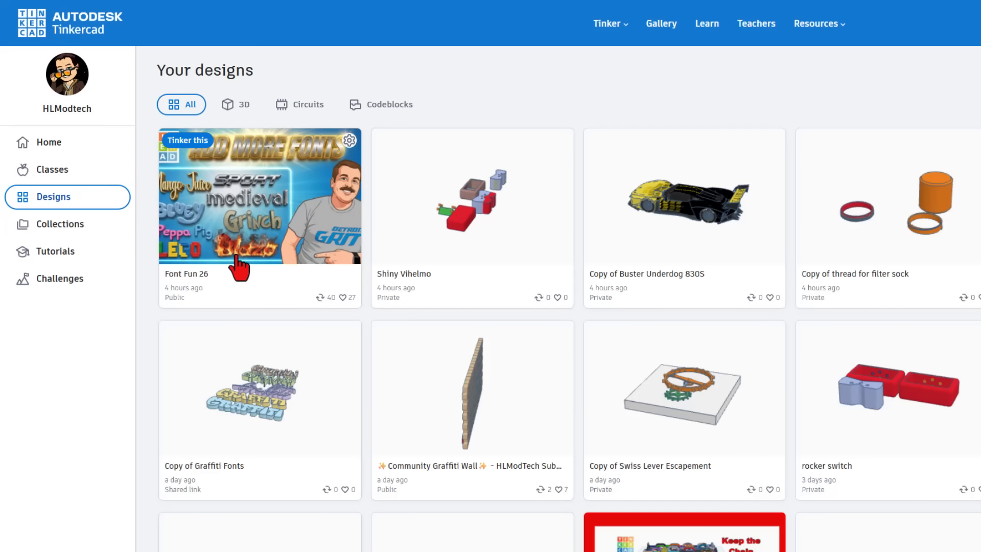
pyautogui.moveTo(260, 498)
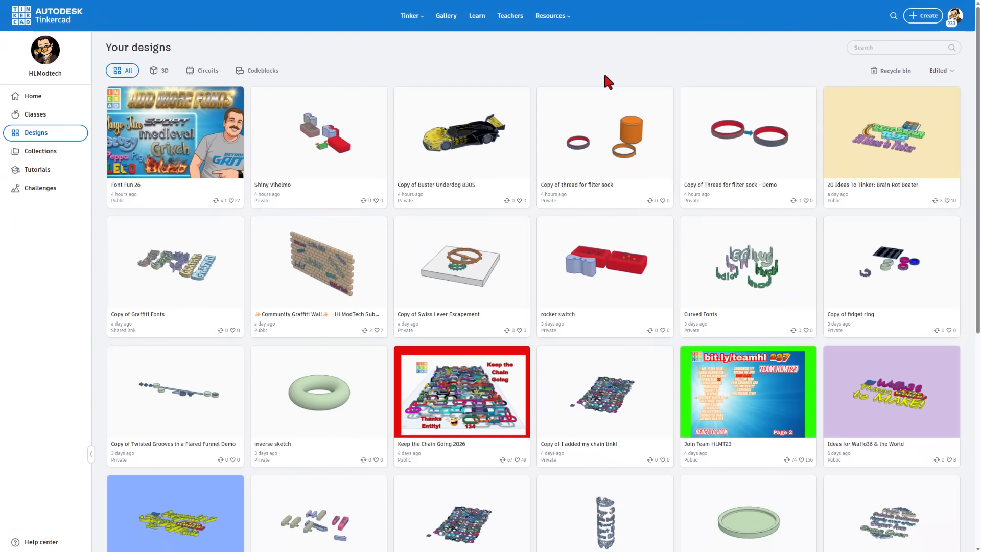
pyautogui.click(923, 15)
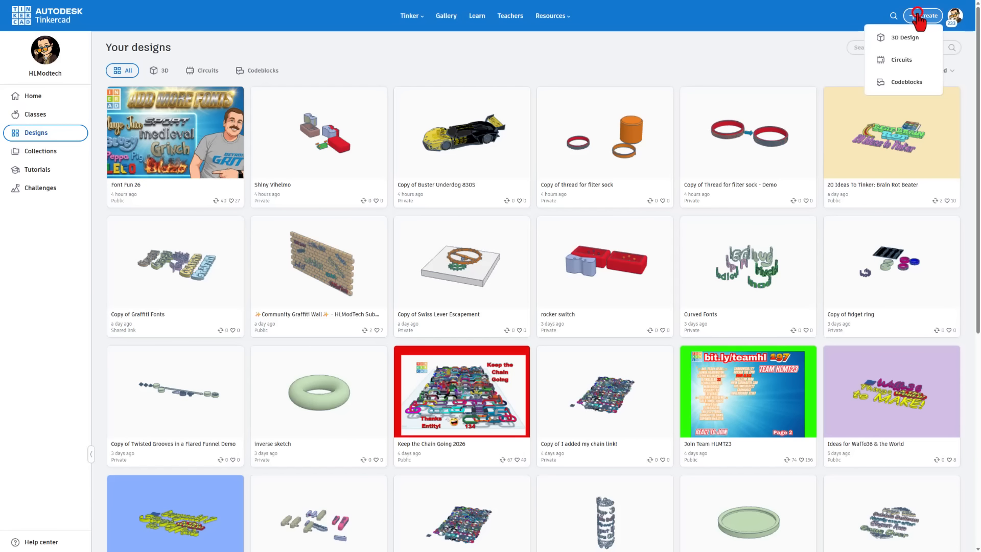
pyautogui.click(895, 39)
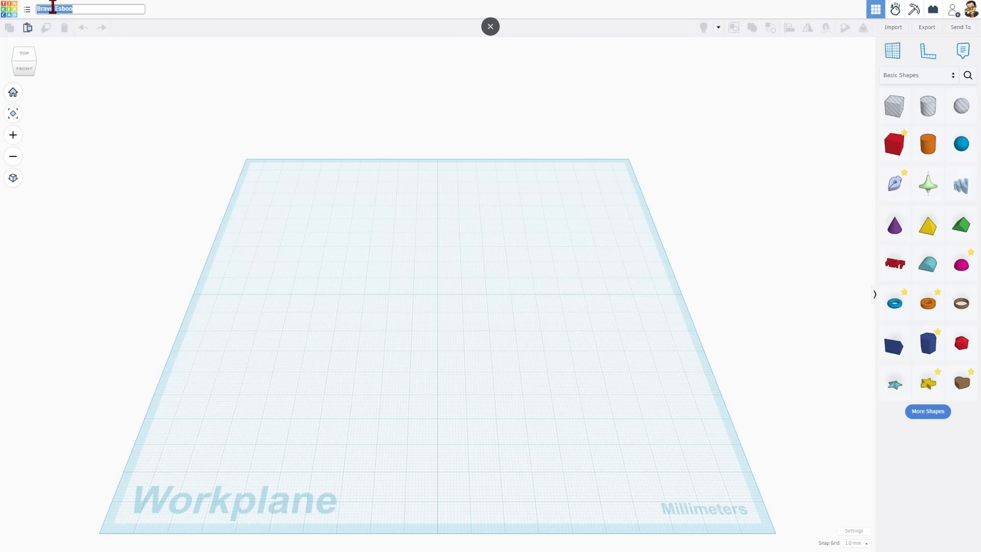
pyautogui.write('keychain 26')
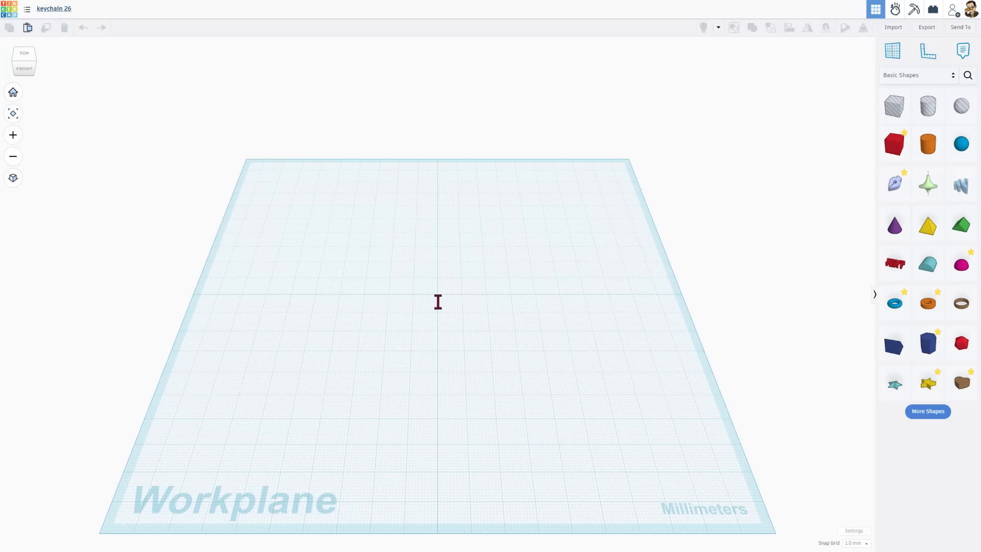
# Place the green, orange and light blue Graffiti text shapes from Your Creations one below another on the workplane.
pyautogui.moveTo(438, 302); pyautogui.dragTo(453, 319, button='right')
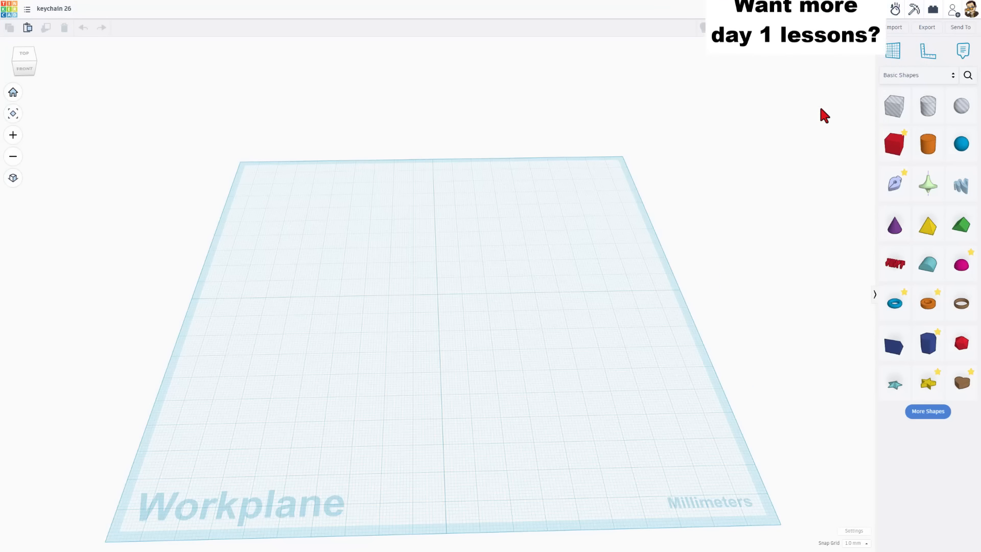
pyautogui.click(901, 75)
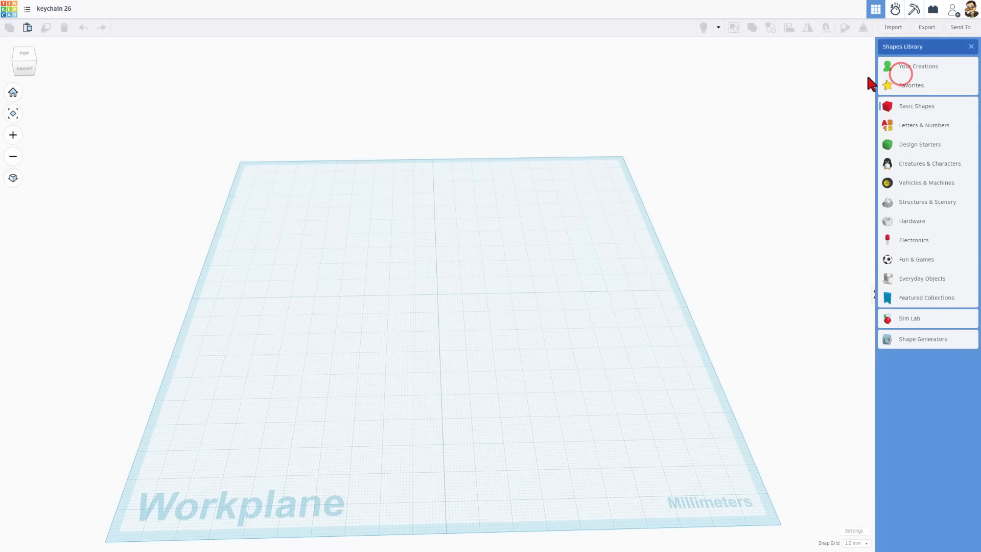
pyautogui.click(905, 69)
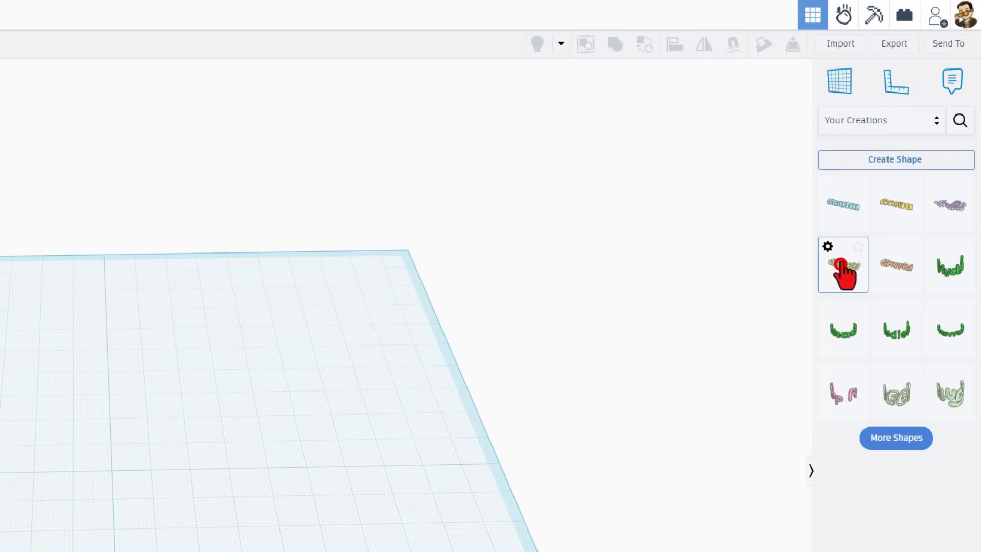
pyautogui.moveTo(841, 265); pyautogui.dragTo(197, 346)
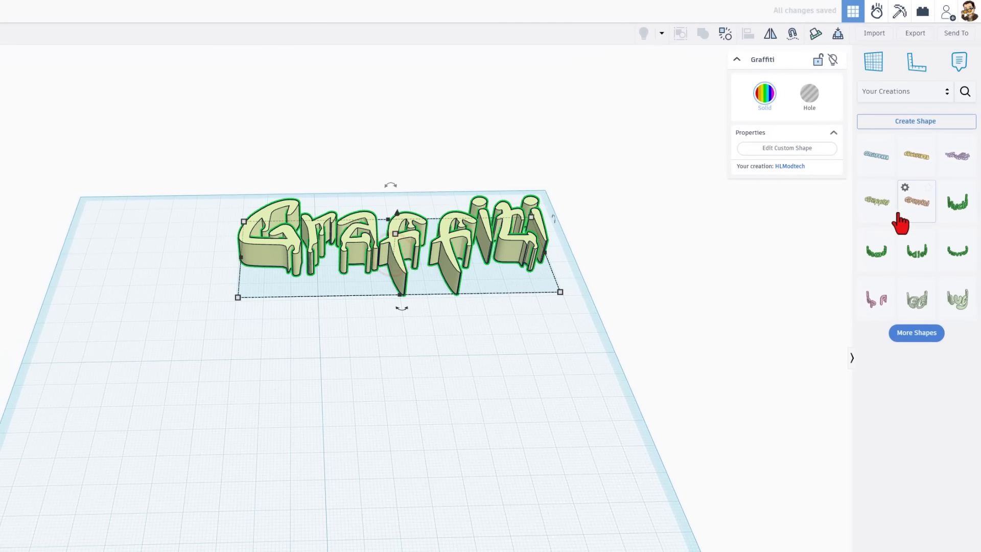
pyautogui.moveTo(902, 220); pyautogui.dragTo(408, 349)
pyautogui.moveTo(867, 162); pyautogui.dragTo(382, 419)
pyautogui.moveTo(245, 424); pyautogui.dragTo(361, 450, button='right')
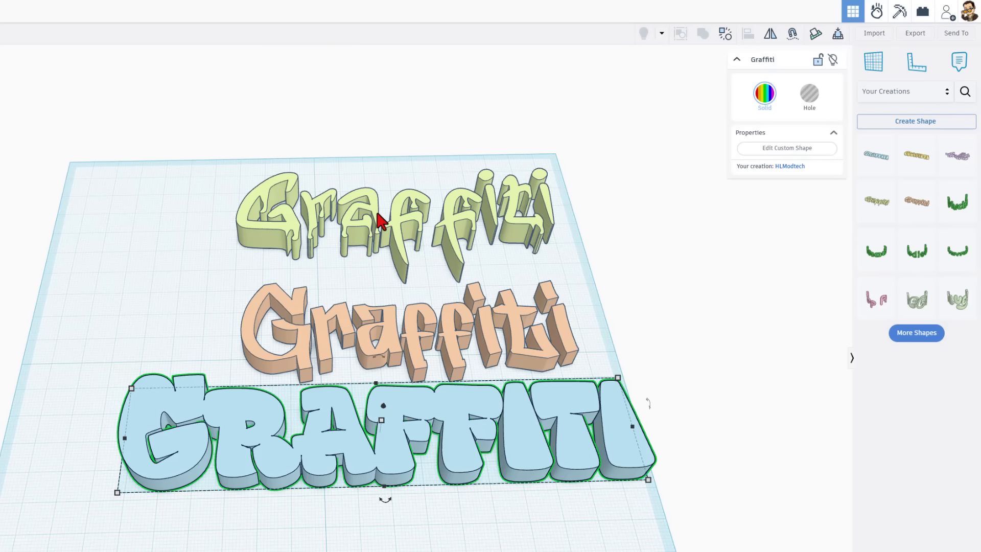
# Load more shapes in Your Creations and look through the available font shapes.
pyautogui.click(919, 333)
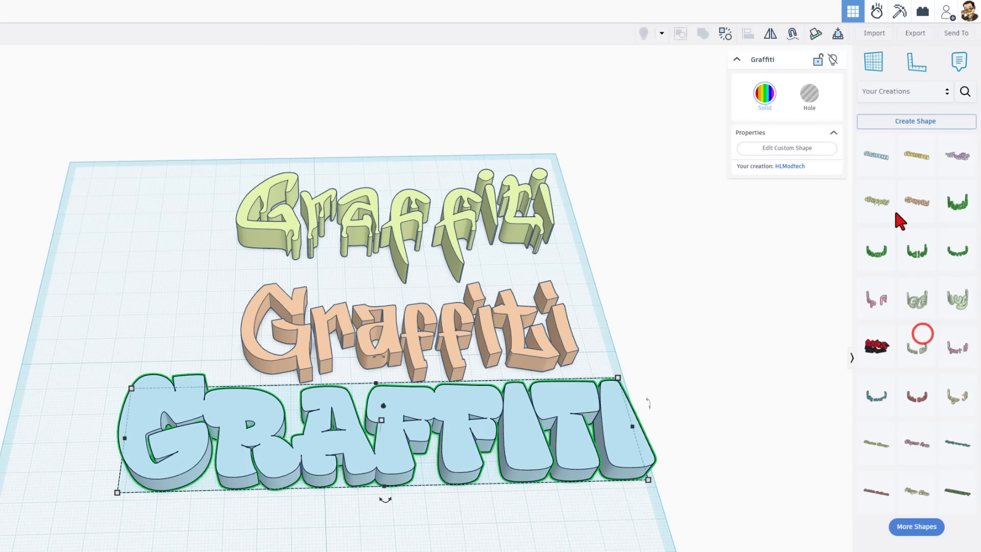
pyautogui.click(929, 523)
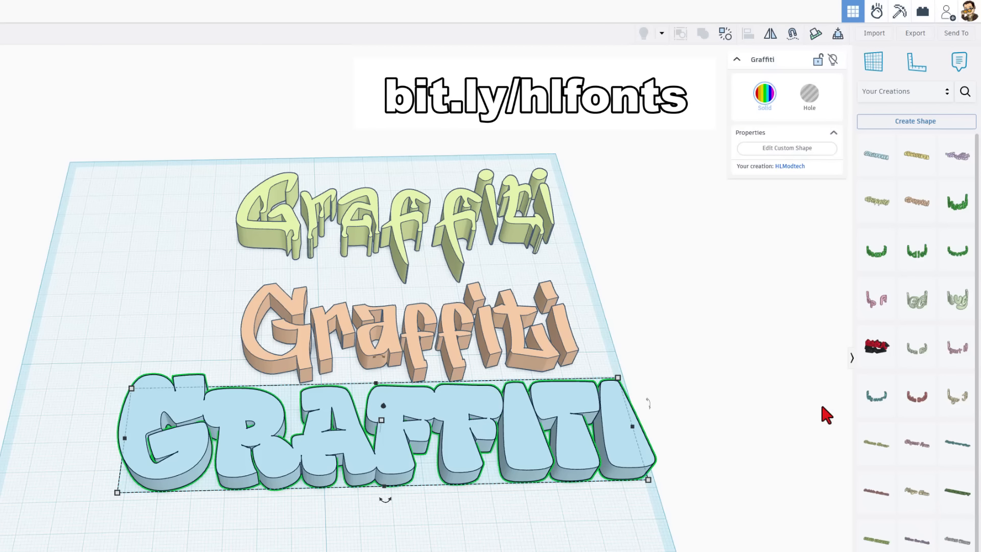
pyautogui.scroll(-3, 918, 438)
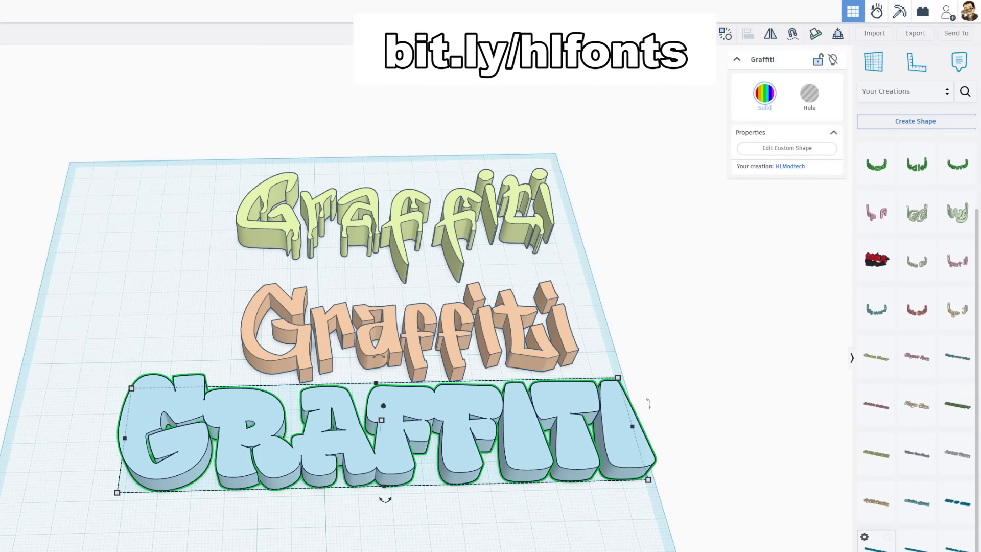
pyautogui.scroll(-3, 920, 452)
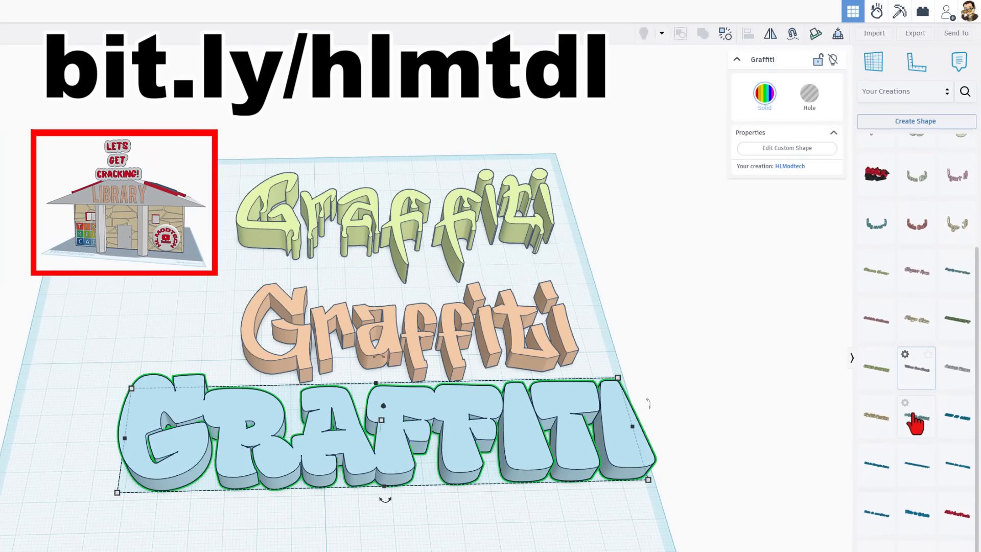
pyautogui.scroll(-4, 909, 434)
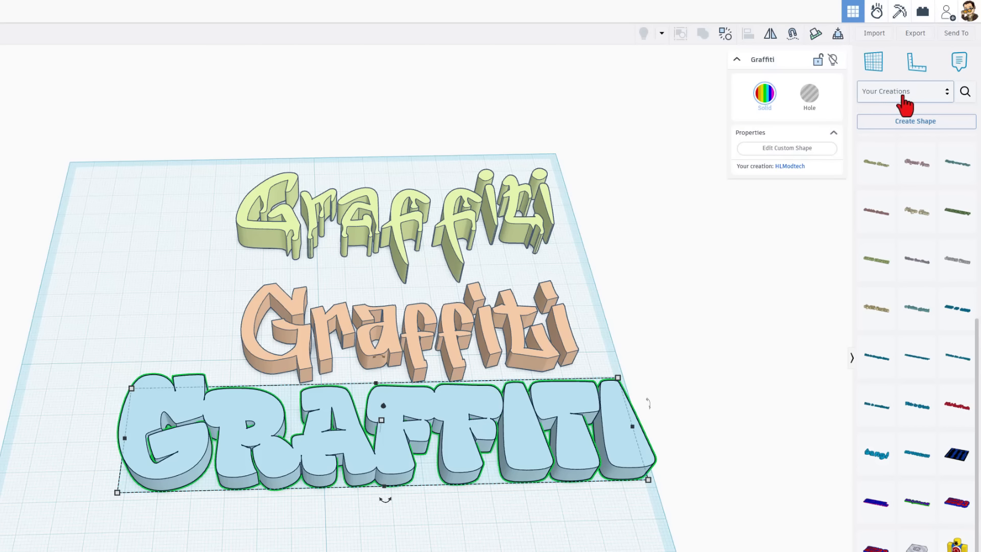
# Delete the green and orange Graffiti shapes and move the light blue one toward the middle of the workplane.
pyautogui.moveTo(302, 201); pyautogui.dragTo(313, 227, button='right')
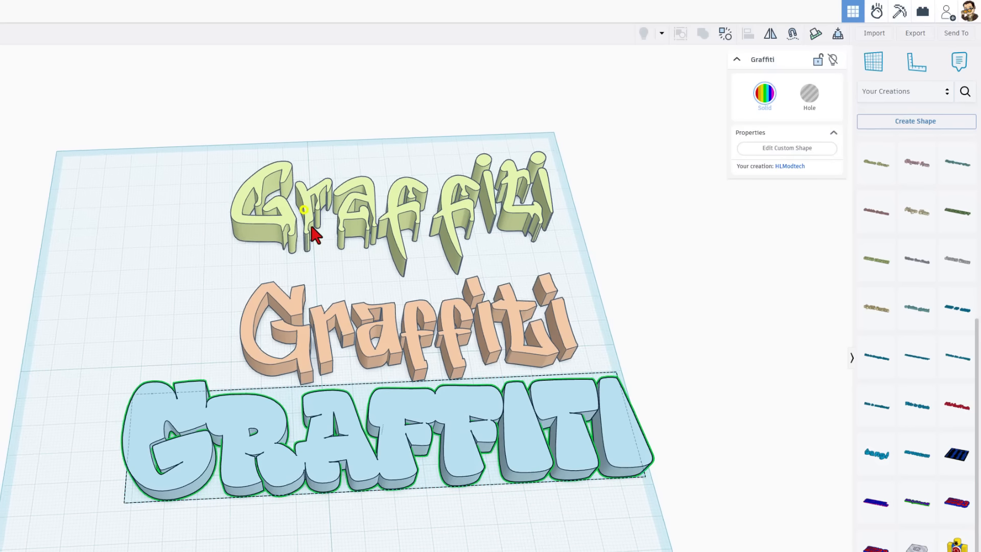
pyautogui.click(230, 213)
pyautogui.moveTo(200, 177); pyautogui.dragTo(344, 342)
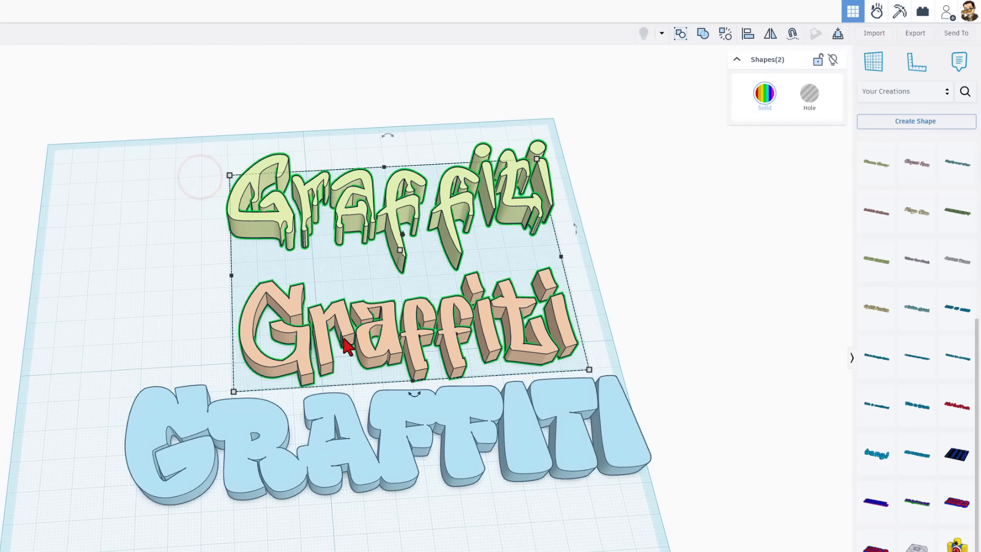
pyautogui.press('Delete')
pyautogui.moveTo(382, 407); pyautogui.dragTo(320, 312)
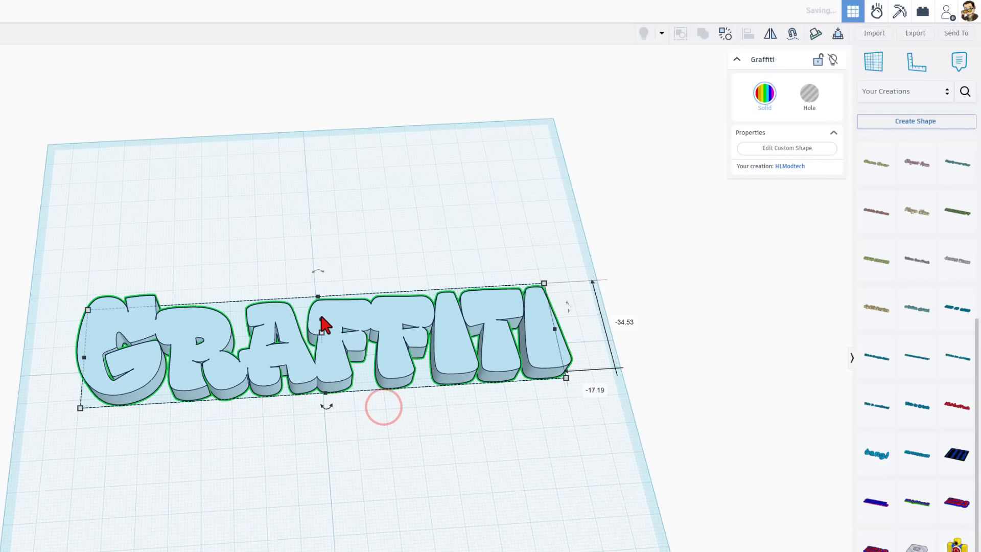
# Ungroup the light blue Graffiti shape and change its text to Pistons.
pyautogui.click(726, 36)
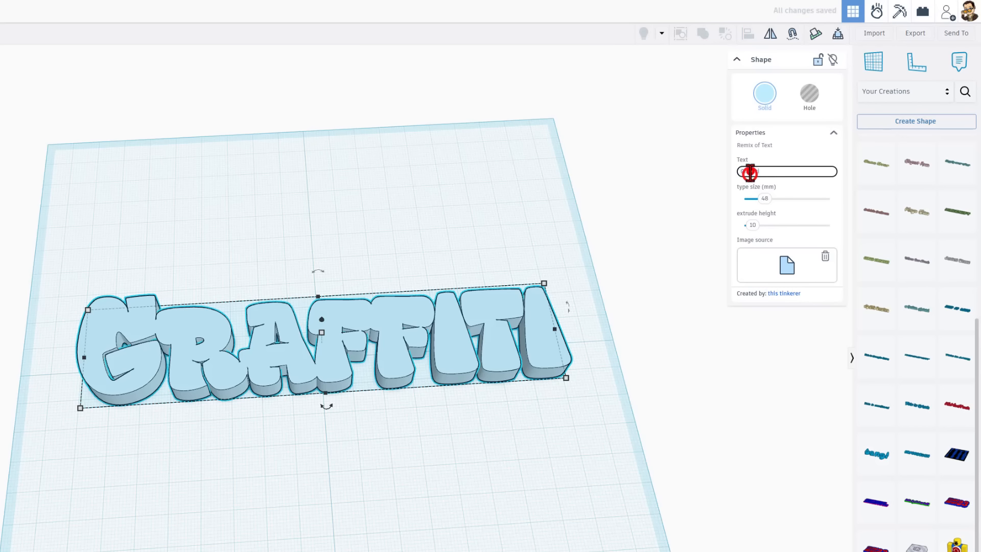
pyautogui.moveTo(768, 171); pyautogui.dragTo(740, 174)
pyautogui.write('Pisons')
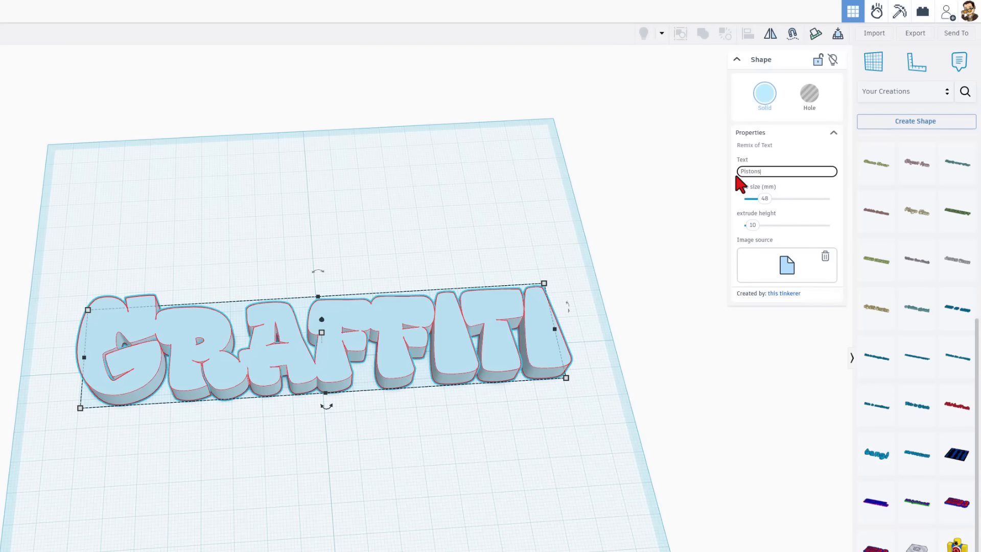
pyautogui.press('Return')
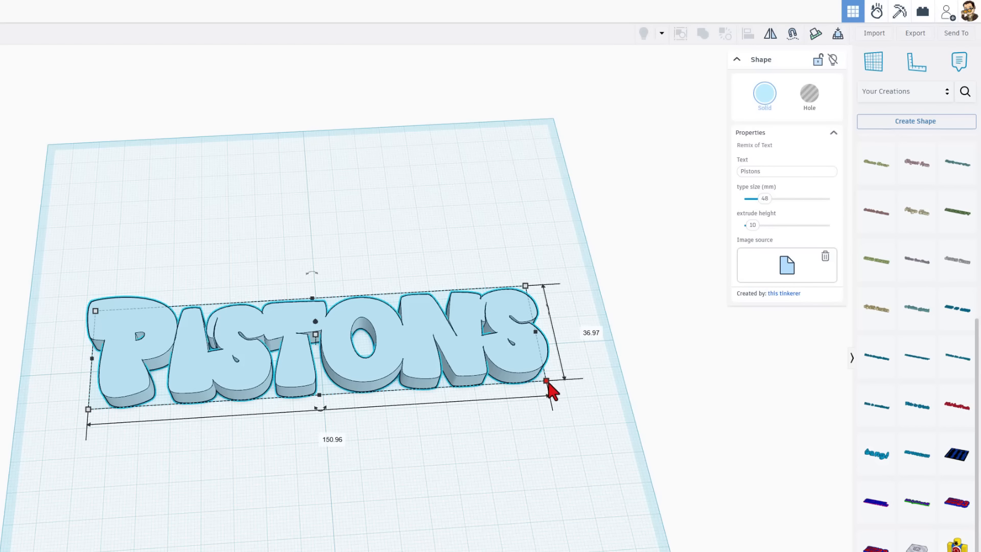
# Scale the Pistons text down proportionally to a width of 65 mm.
pyautogui.moveTo(547, 382); pyautogui.dragTo(469, 367)
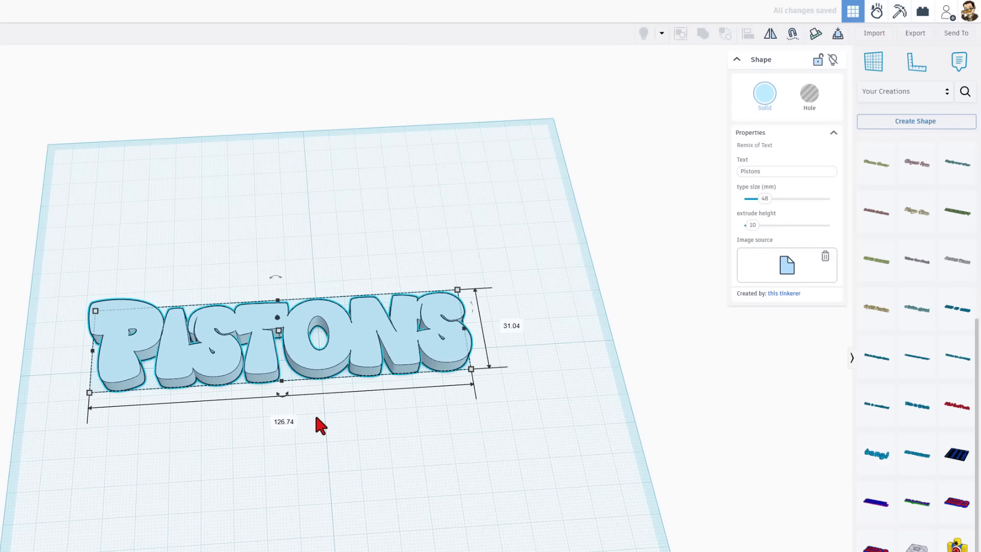
pyautogui.click(283, 420)
pyautogui.press('Return')
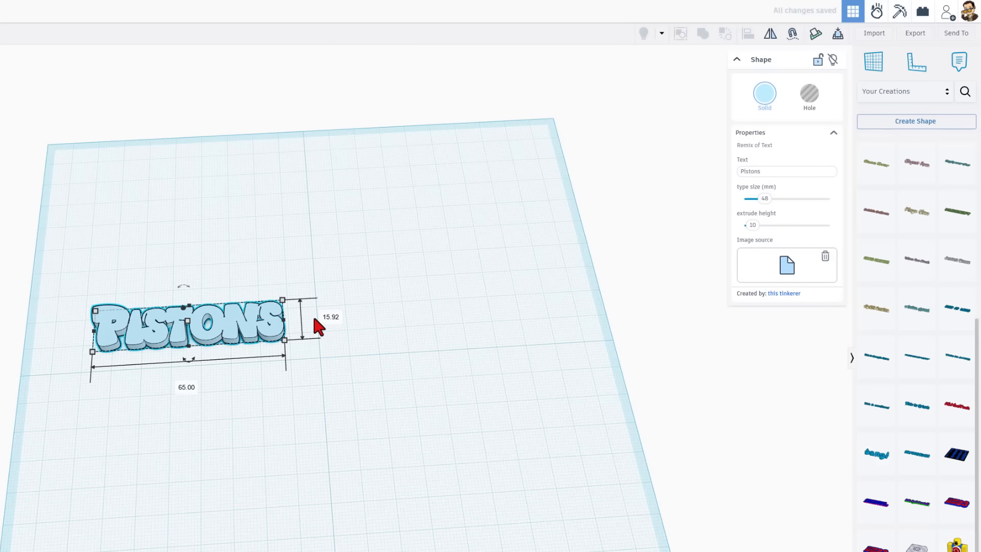
# Stretch only the depth of the Pistons text to about 25 mm for taller letters and leave it selected.
pyautogui.moveTo(186, 348); pyautogui.dragTo(308, 356)
pyautogui.click(189, 397)
pyautogui.scroll(2, 359, 377)
pyautogui.scroll(3, 359, 379)
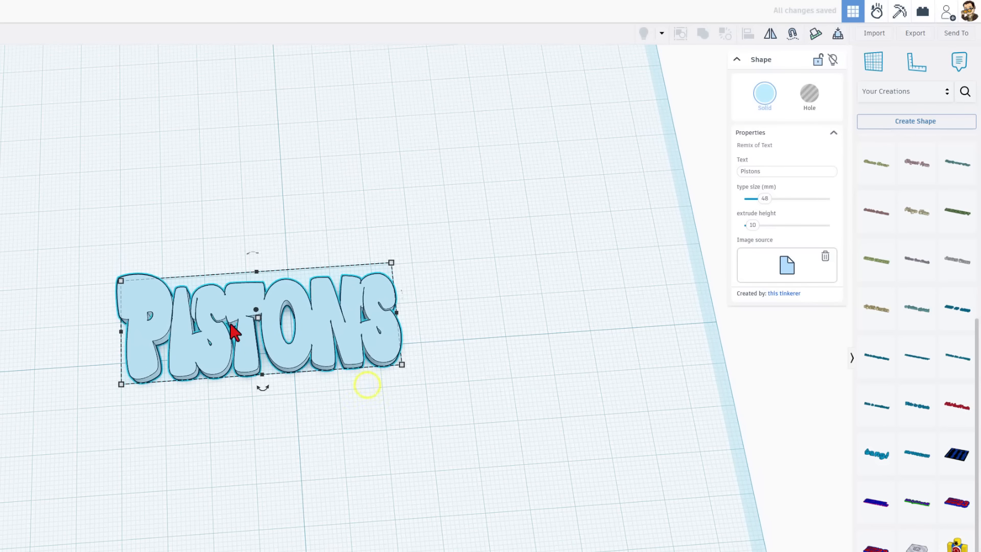
pyautogui.click(481, 298)
pyautogui.click(368, 330)
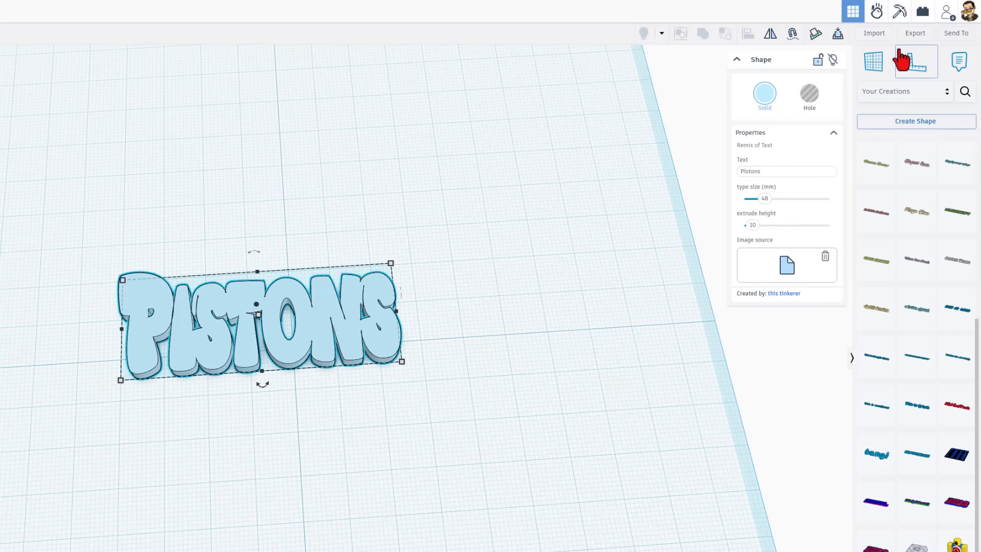
# Export the selected Pistons text as keychain 26.svg to the Downloads folder.
pyautogui.click(923, 34)
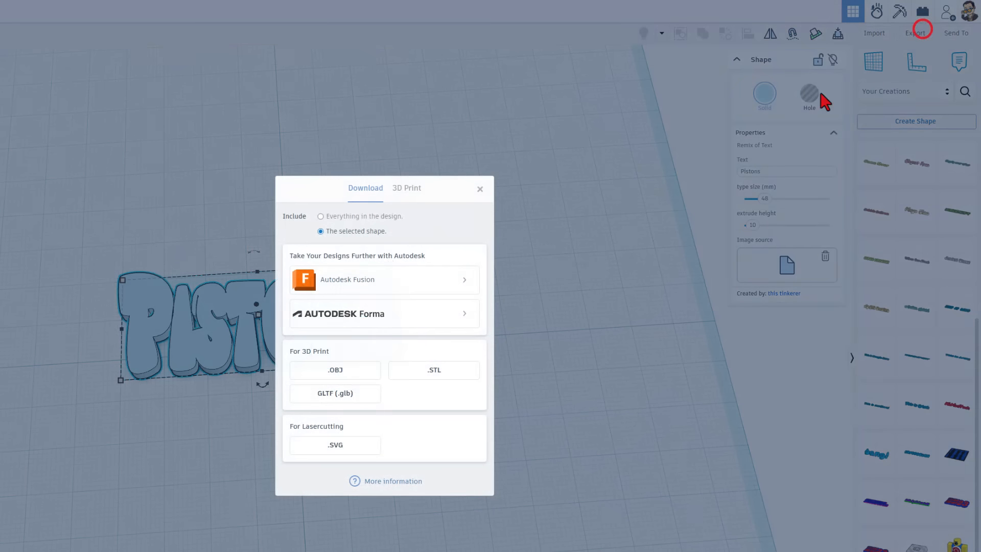
pyautogui.click(351, 452)
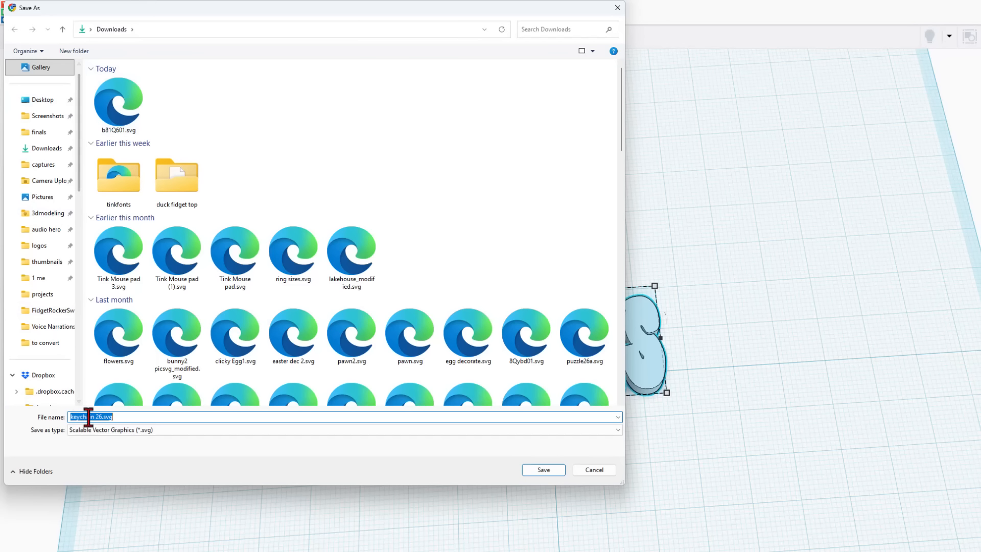
pyautogui.click(544, 470)
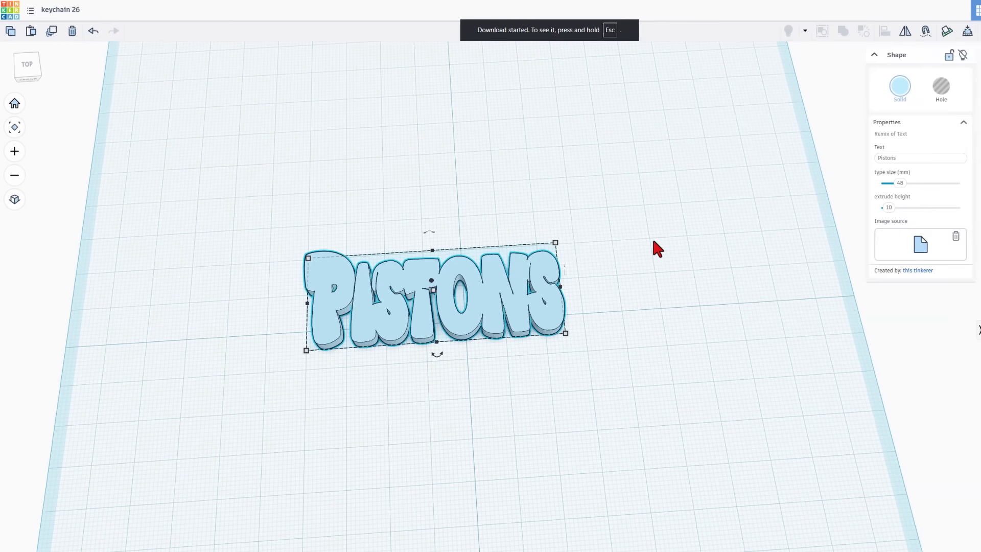
# Import keychain 26.svg from the Downloads folder, centred on the art at 100% scale.
pyautogui.click(893, 27)
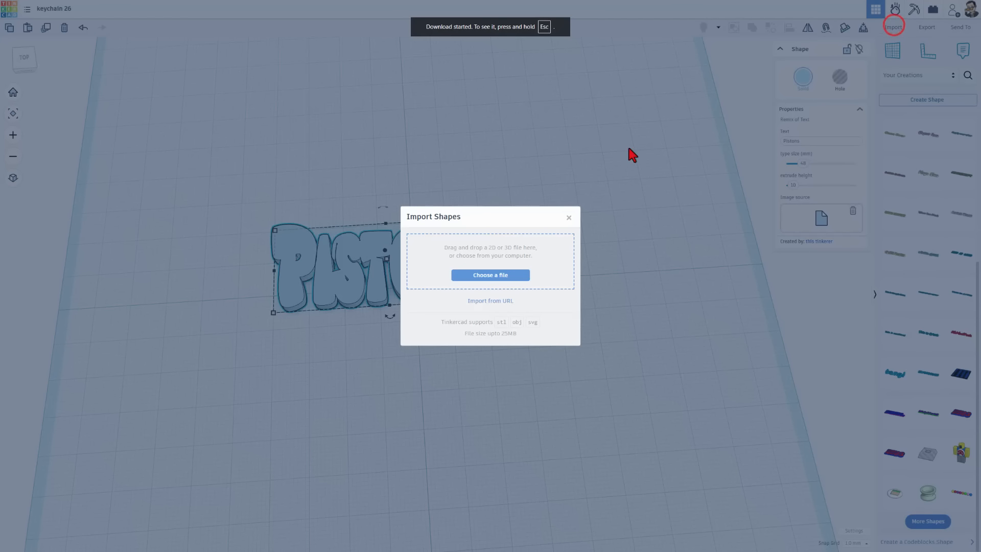
pyautogui.click(500, 276)
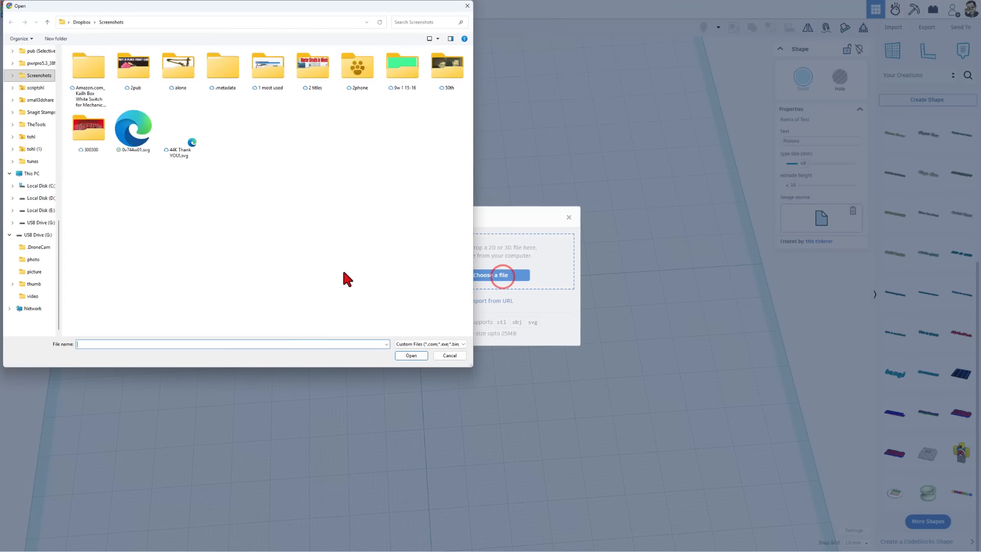
pyautogui.click(36, 127)
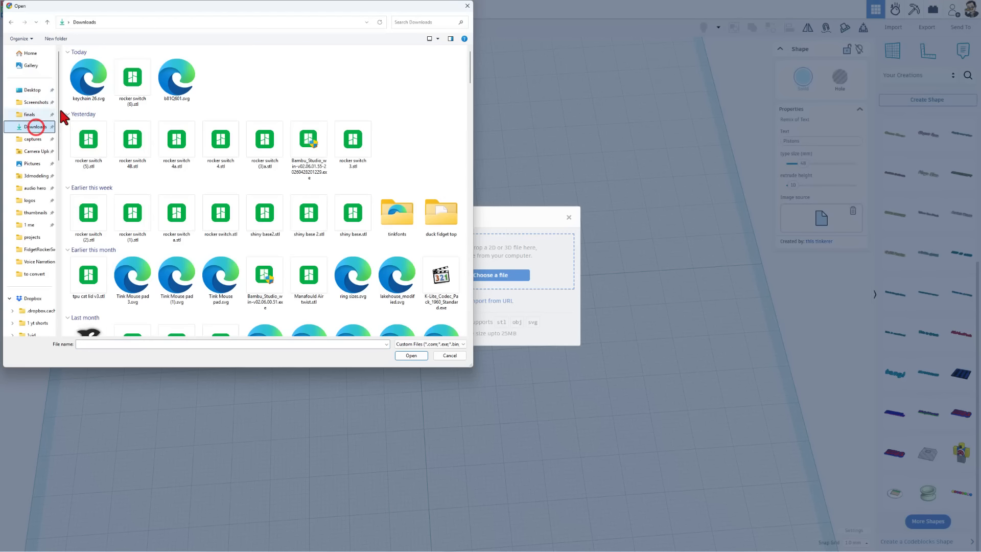
pyautogui.doubleClick(91, 89)
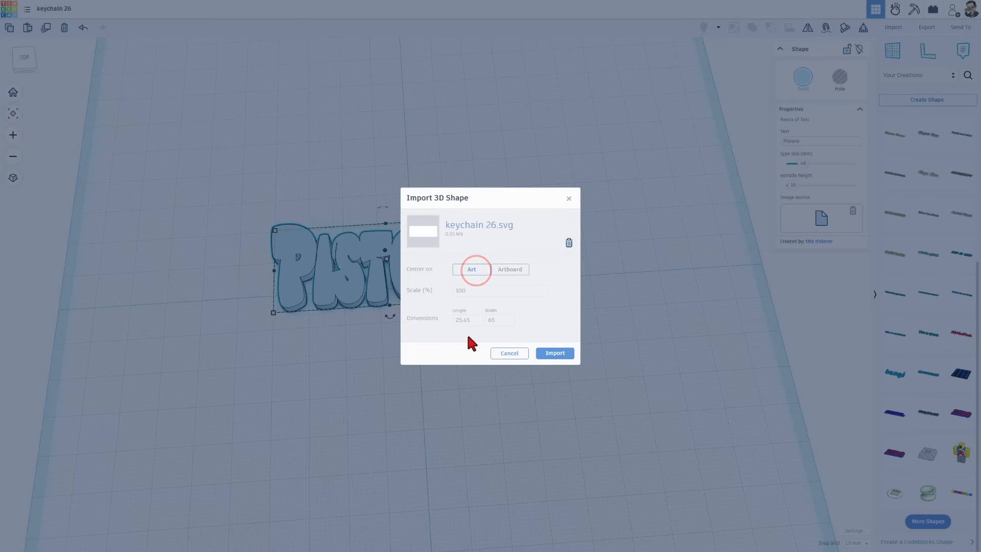
pyautogui.click(556, 353)
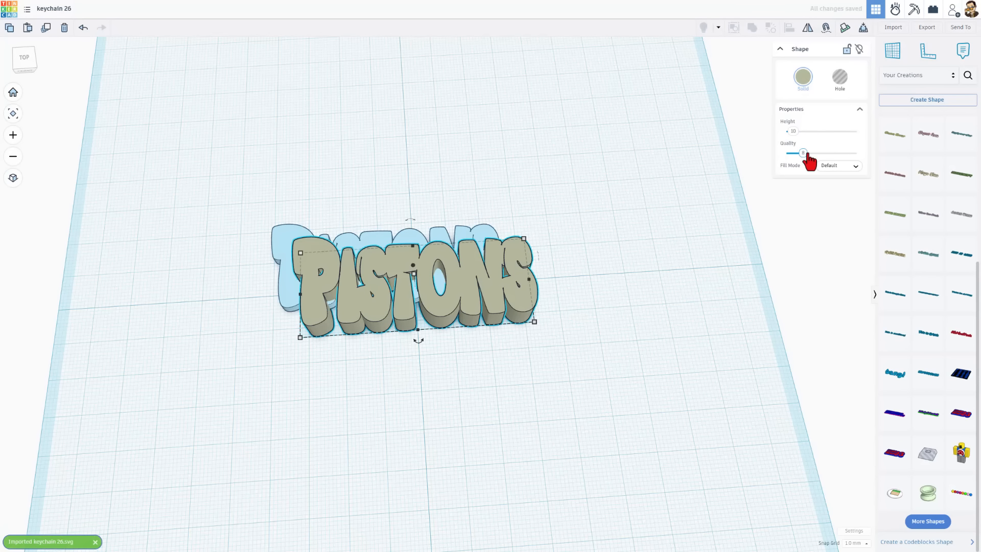
# Set the imported Pistons shape to the Outer Line fill mode with round corners and a line width of 3.
pyautogui.click(835, 174)
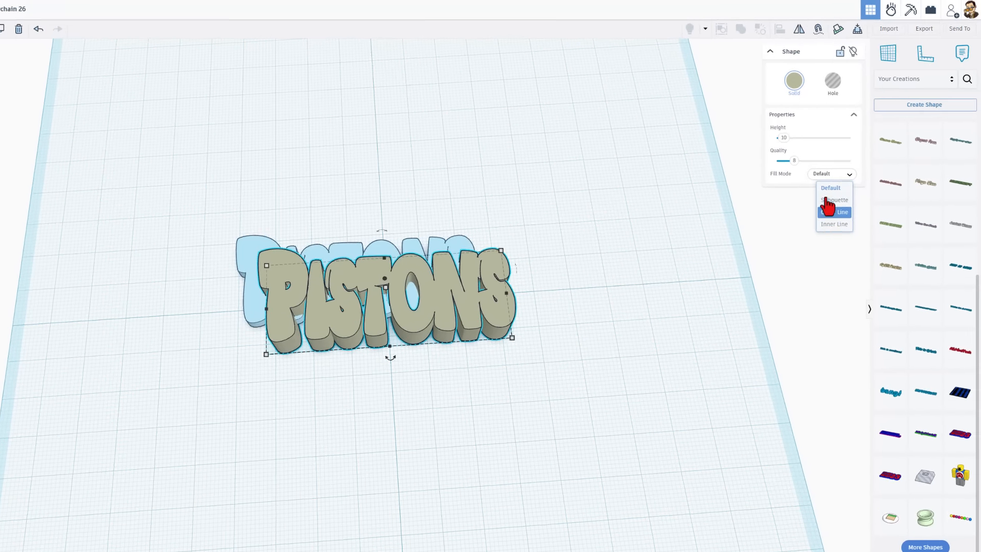
pyautogui.click(831, 212)
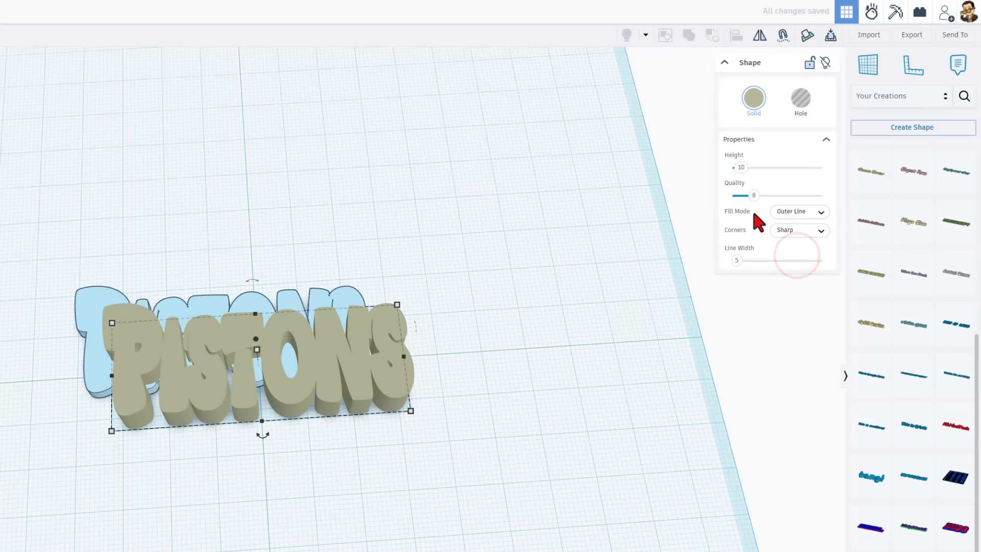
pyautogui.click(790, 232)
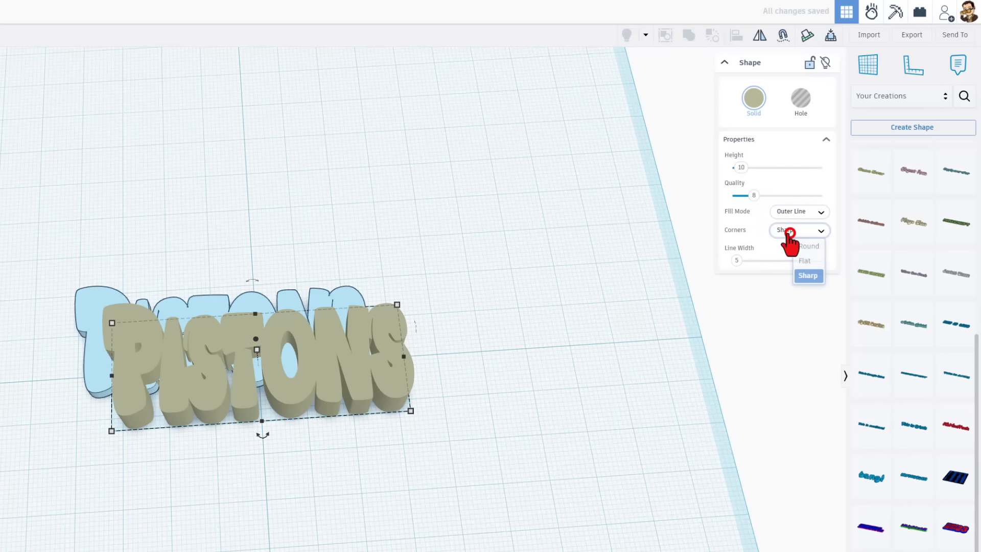
pyautogui.click(806, 248)
pyautogui.click(738, 261)
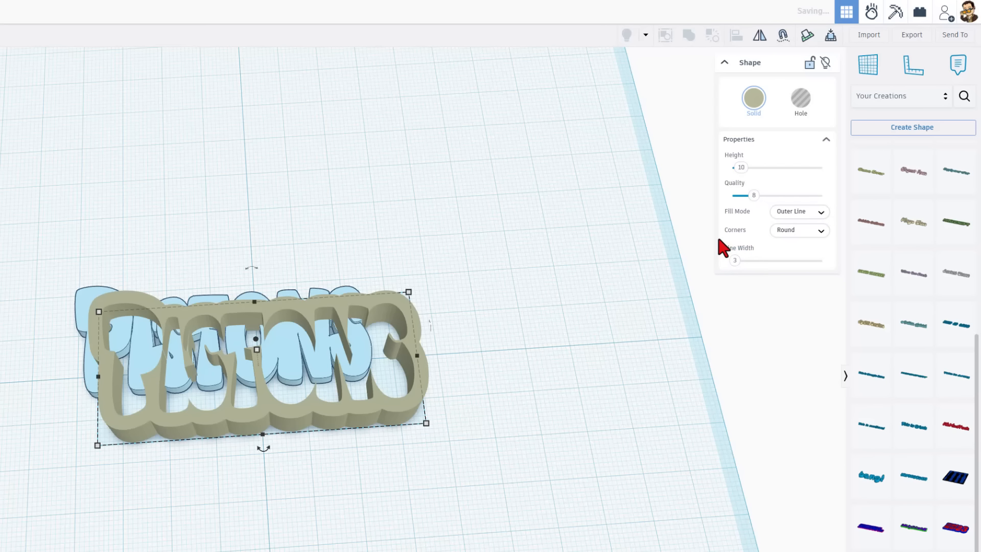
# Recolour the imported Pistons outline with a custom fully saturated red.
pyautogui.click(754, 98)
pyautogui.moveTo(709, 176); pyautogui.dragTo(689, 188)
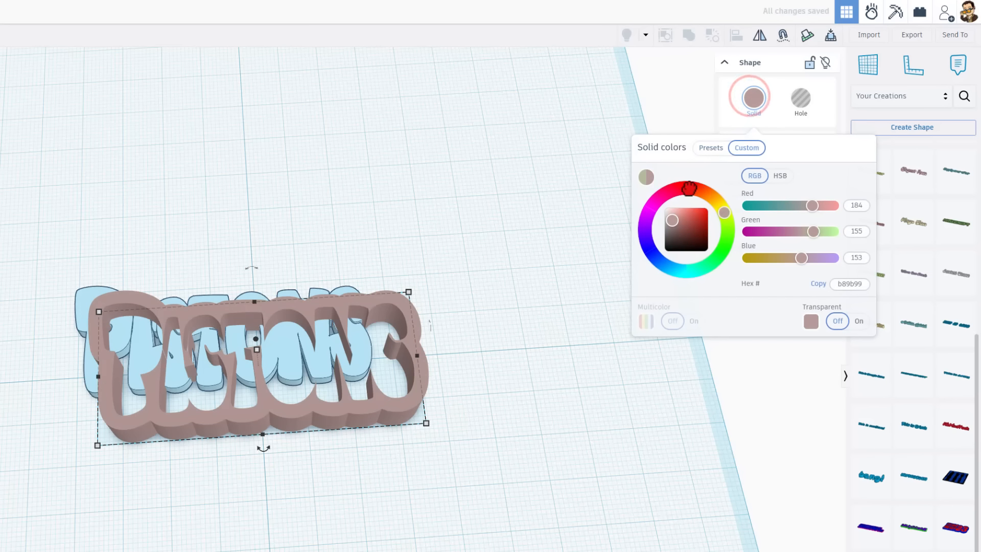
pyautogui.moveTo(688, 227); pyautogui.dragTo(722, 189)
pyautogui.click(341, 242)
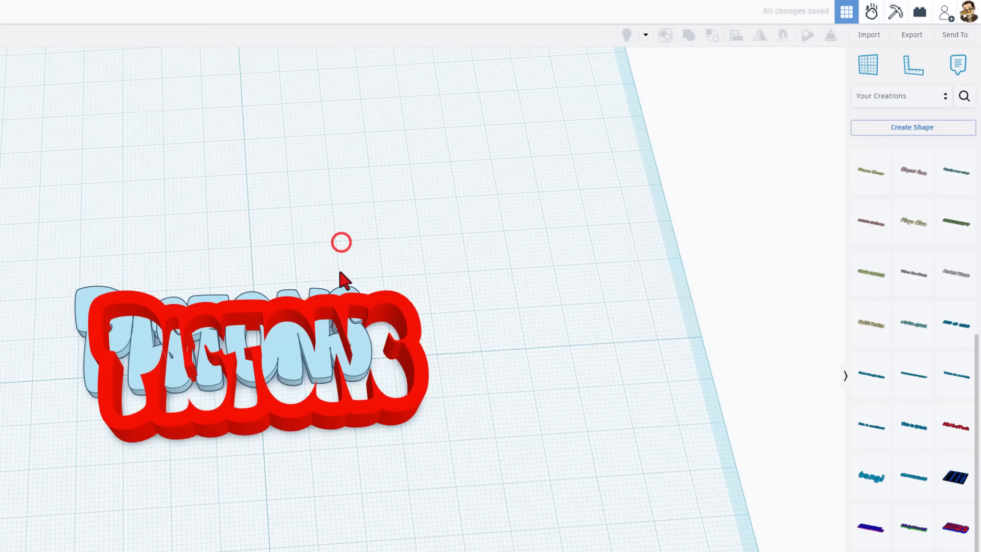
# Align the red outline and the light blue Pistons text to each other's centres in width and depth.
pyautogui.moveTo(380, 235); pyautogui.dragTo(143, 393)
pyautogui.press('l')
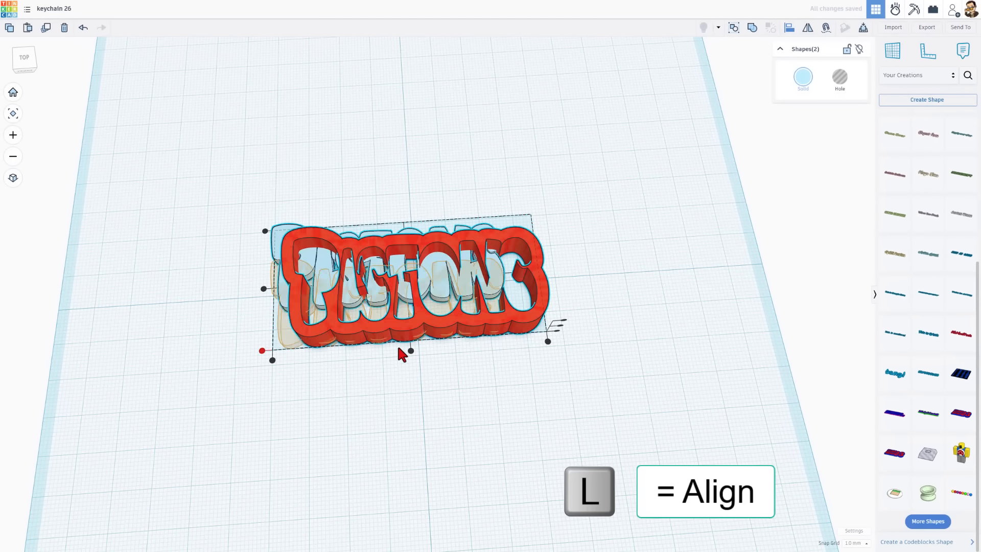
pyautogui.click(411, 351)
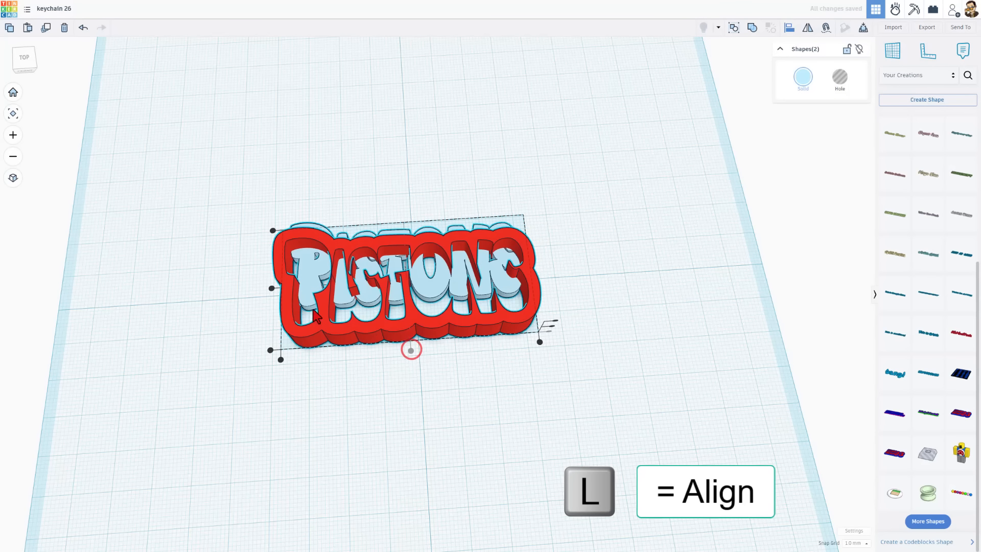
pyautogui.click(271, 287)
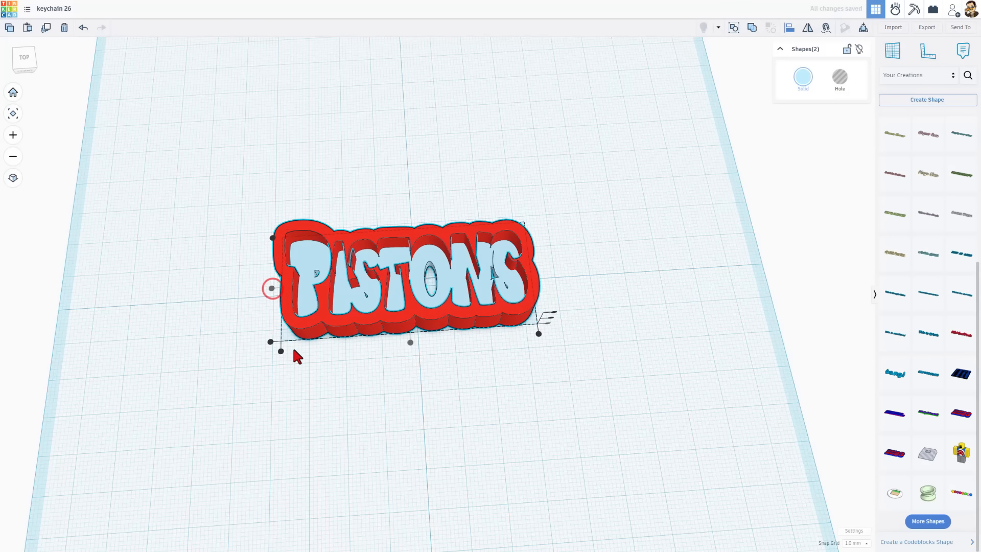
pyautogui.click(295, 375)
# Set the height of the red outline to 2 mm.
pyautogui.moveTo(361, 350); pyautogui.dragTo(357, 400, button='right')
pyautogui.click(420, 292)
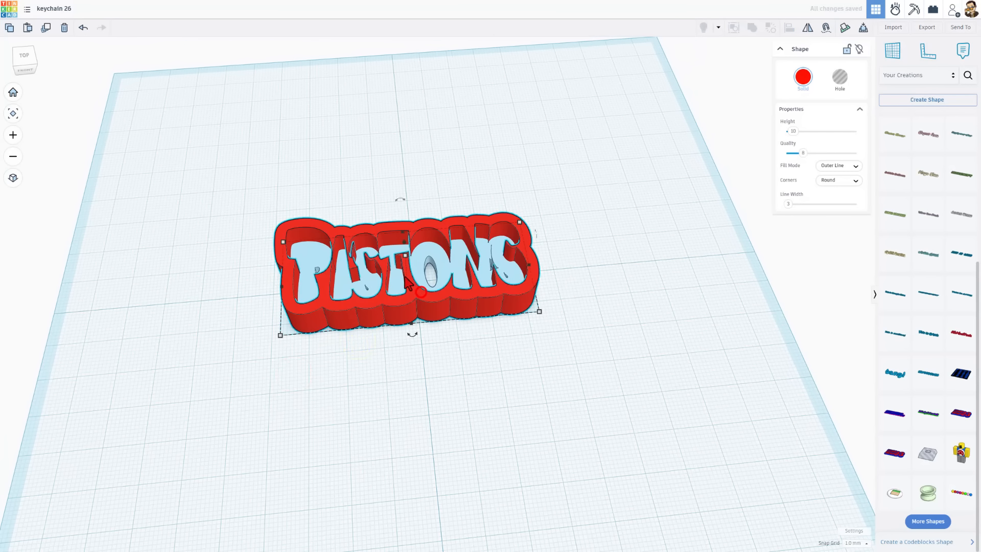
pyautogui.click(404, 254)
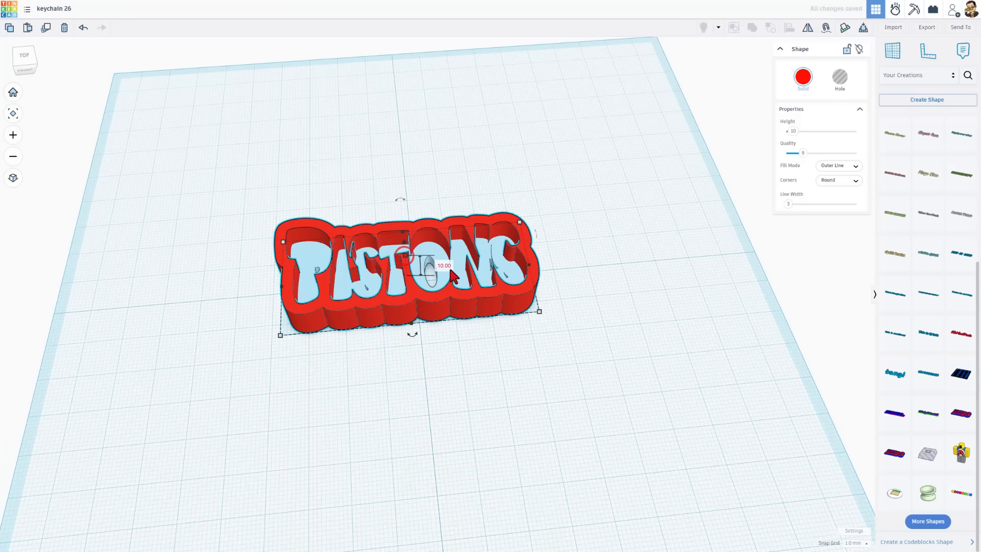
pyautogui.click(445, 265)
pyautogui.write('2')
pyautogui.press('Return')
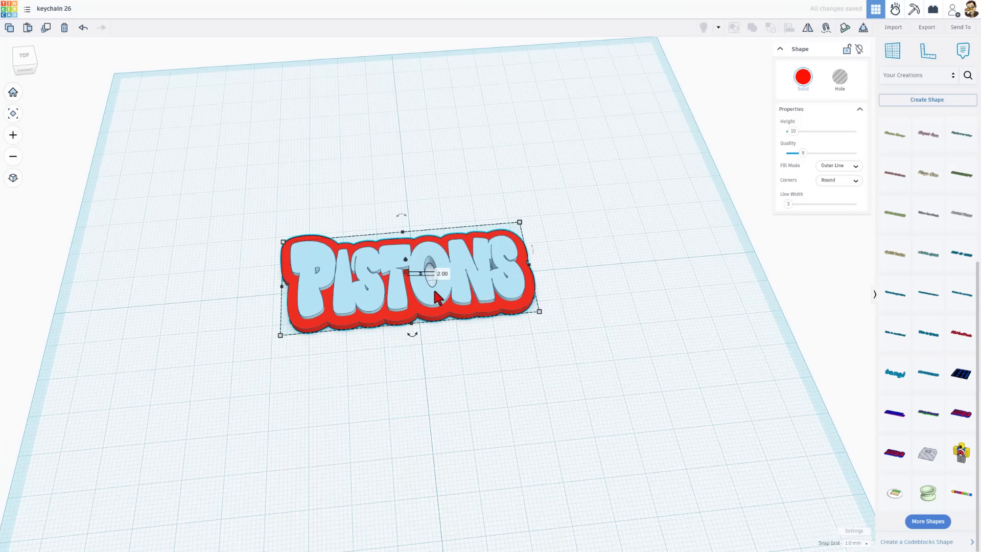
# Set the height of the light blue Pistons text to 3 mm.
pyautogui.click(397, 298)
pyautogui.click(407, 269)
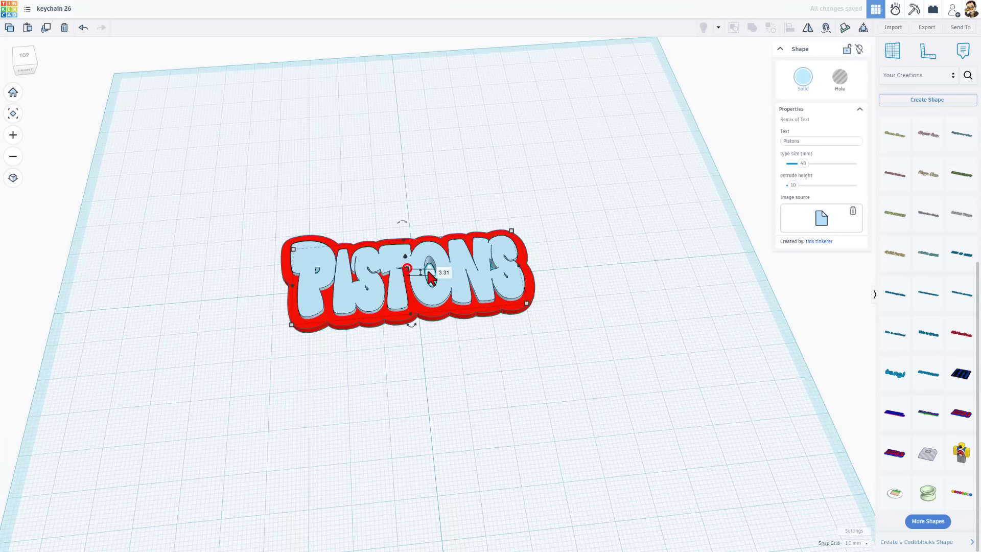
pyautogui.click(441, 274)
pyautogui.write('3')
pyautogui.press('Return')
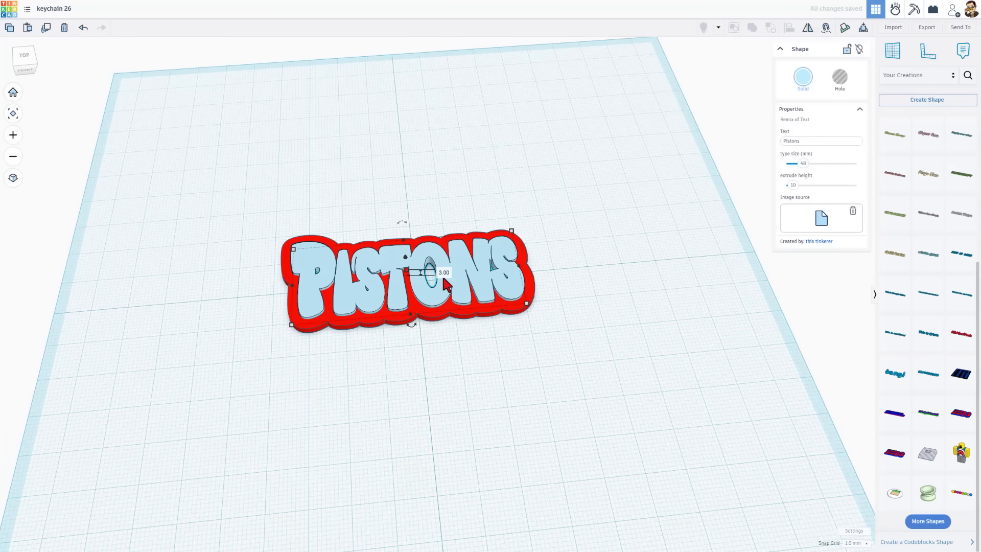
pyautogui.click(551, 180)
# Recolour the Pistons text with a custom fully saturated blue.
pyautogui.click(489, 269)
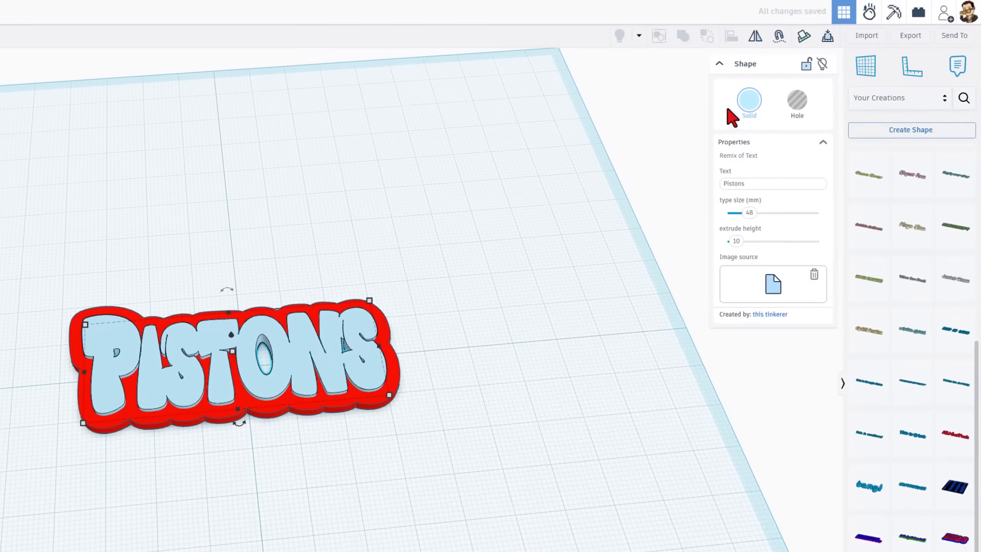
pyautogui.click(747, 102)
pyautogui.click(649, 260)
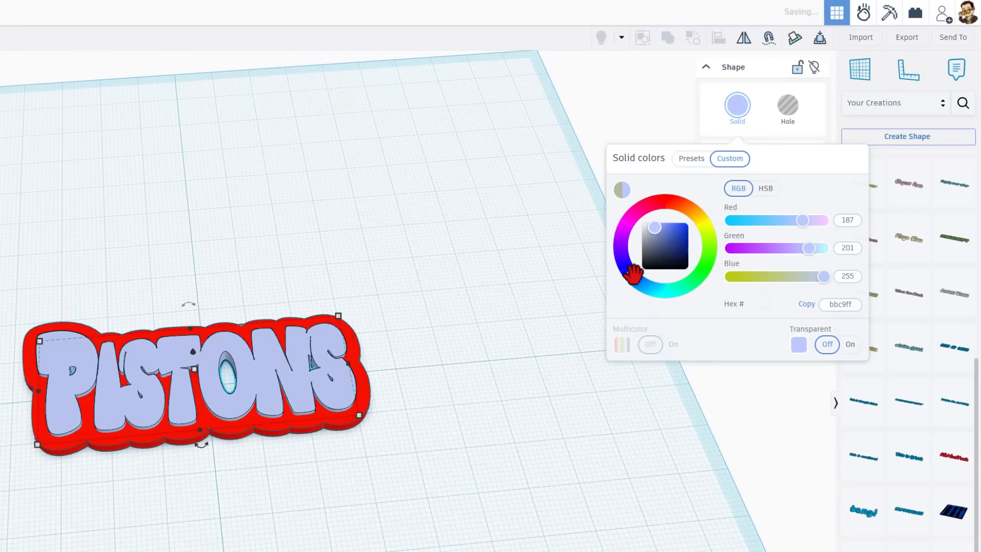
pyautogui.moveTo(672, 255); pyautogui.dragTo(719, 194)
pyautogui.click(366, 264)
pyautogui.moveTo(338, 262); pyautogui.dragTo(187, 448, button='right')
pyautogui.moveTo(350, 388); pyautogui.dragTo(333, 373, button='right')
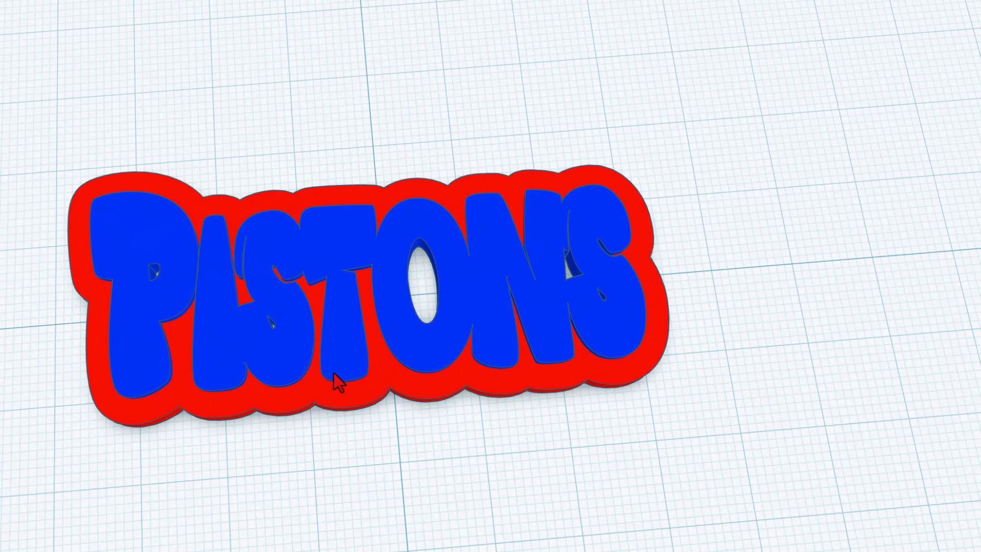
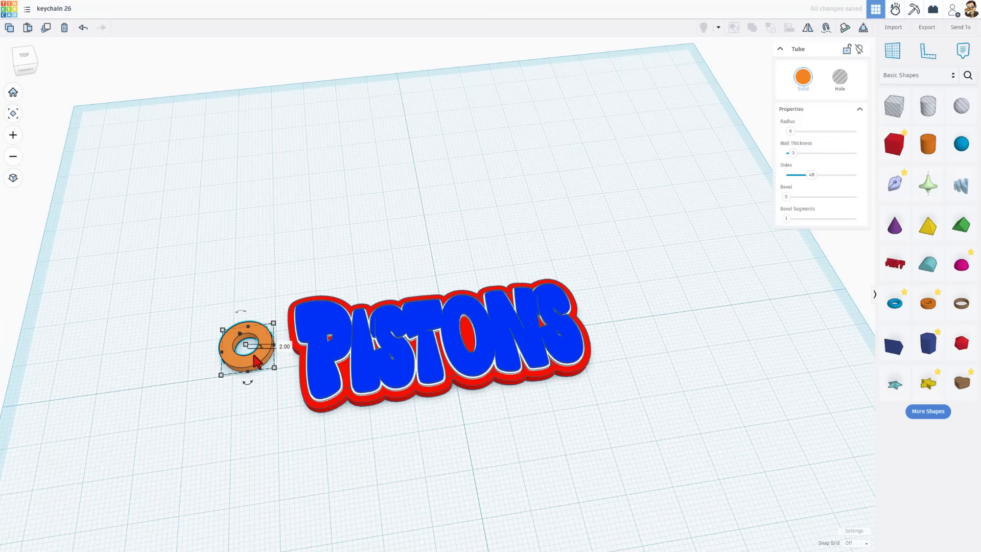
# Move the orange tube against the left side of the letter P so it overlaps the red outline as a key ring loop.
pyautogui.moveTo(254, 357); pyautogui.dragTo(294, 371)
pyautogui.click(217, 366)
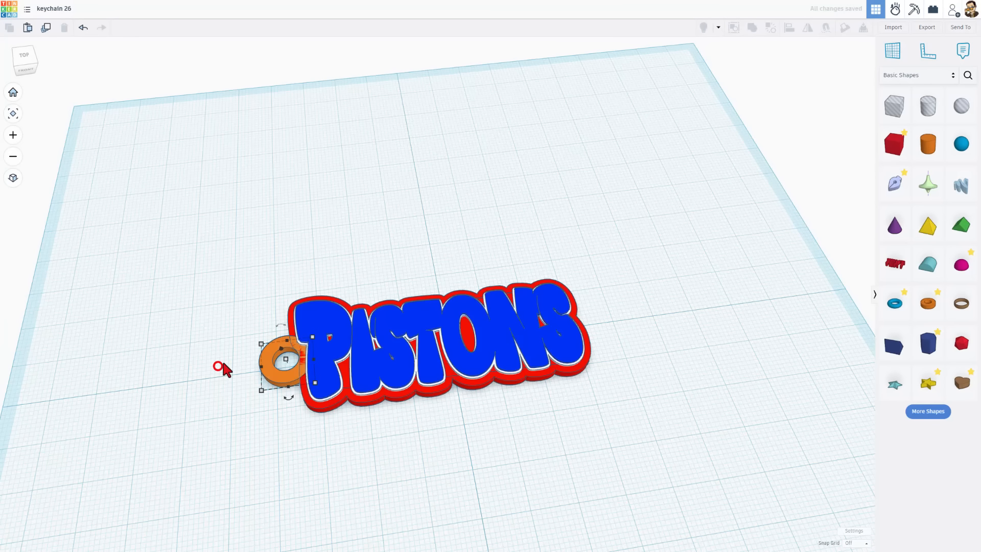
pyautogui.moveTo(199, 364); pyautogui.dragTo(152, 306, button='right')
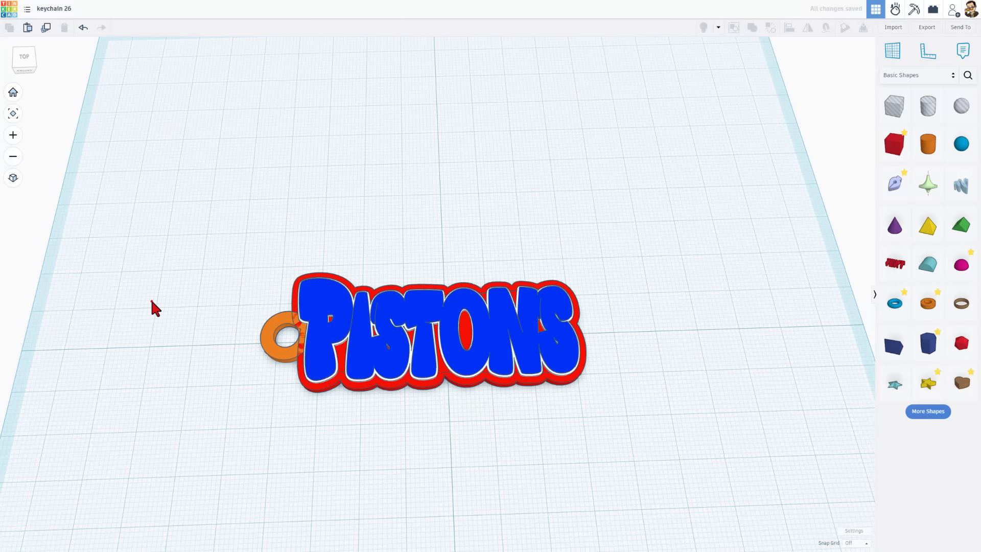
pyautogui.click(266, 351)
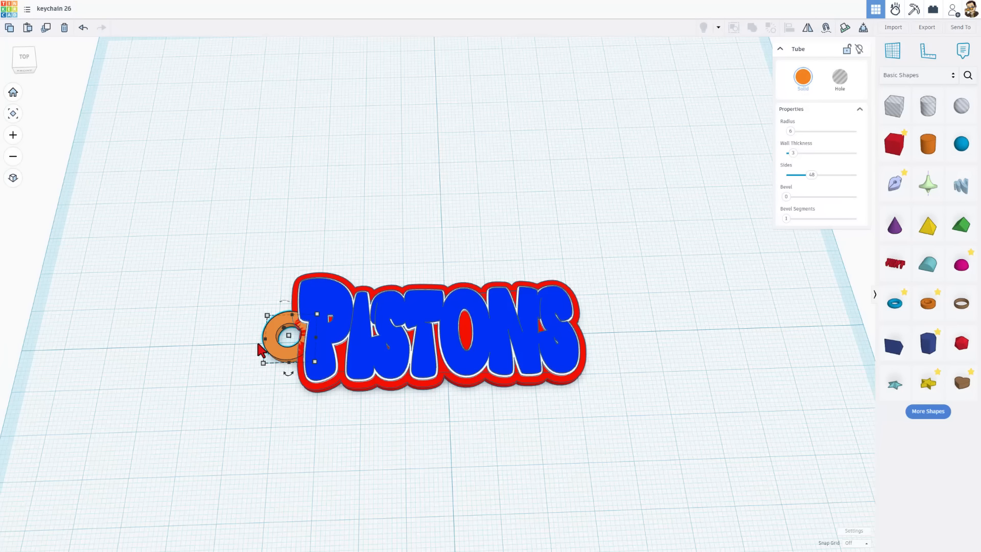
pyautogui.click(219, 304)
# Group the tube with all Pistons shapes and turn on multicolor for the group.
pyautogui.moveTo(193, 245); pyautogui.dragTo(611, 413)
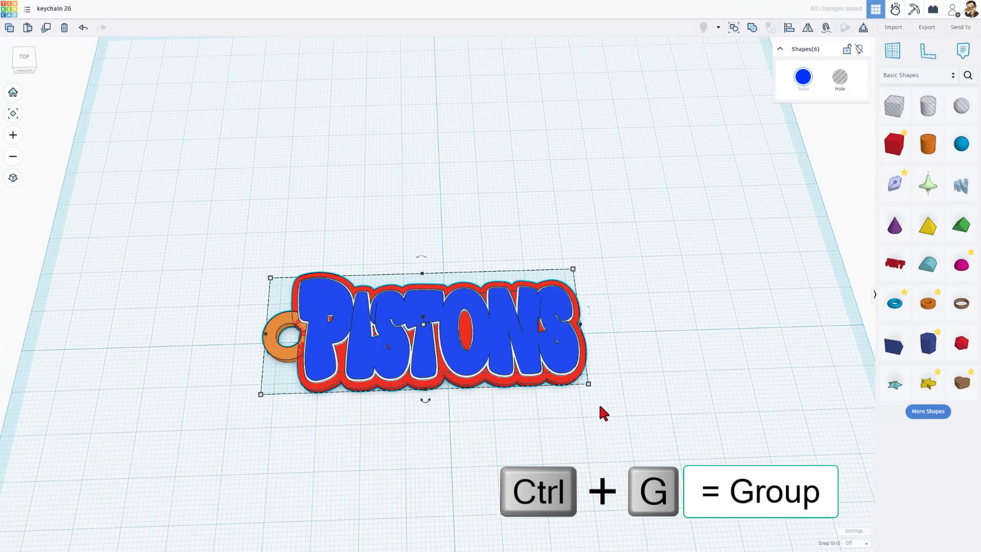
pyautogui.hotkey('ctrl', 'g')
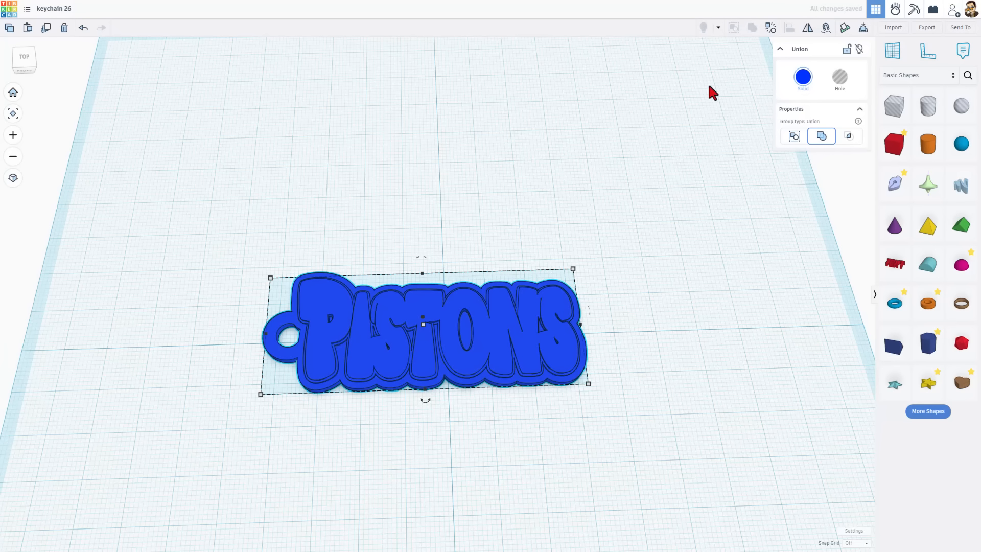
pyautogui.click(802, 83)
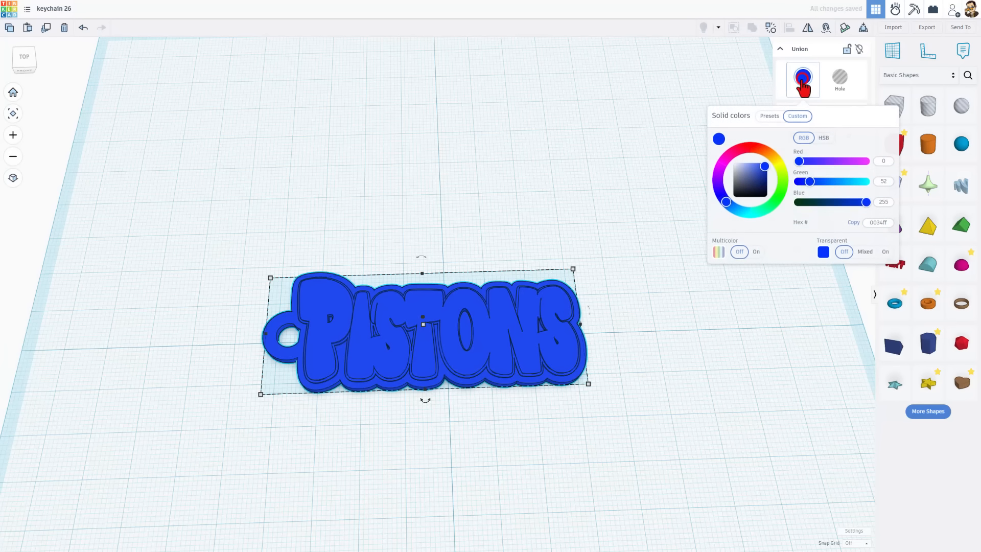
pyautogui.click(757, 252)
pyautogui.click(489, 236)
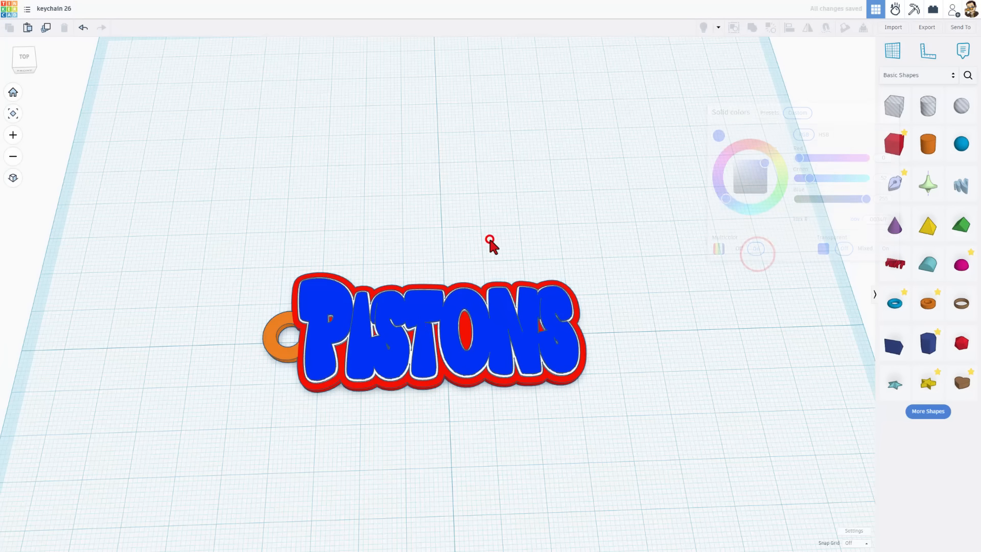
# Recolour the orange tube inside the group with the custom hex colour ff1100.
pyautogui.doubleClick(279, 353)
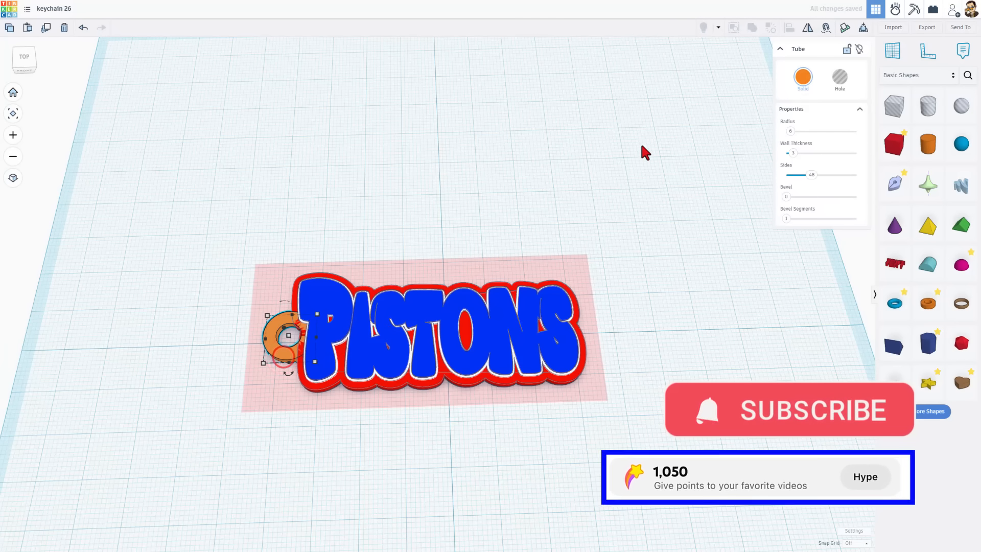
pyautogui.click(803, 77)
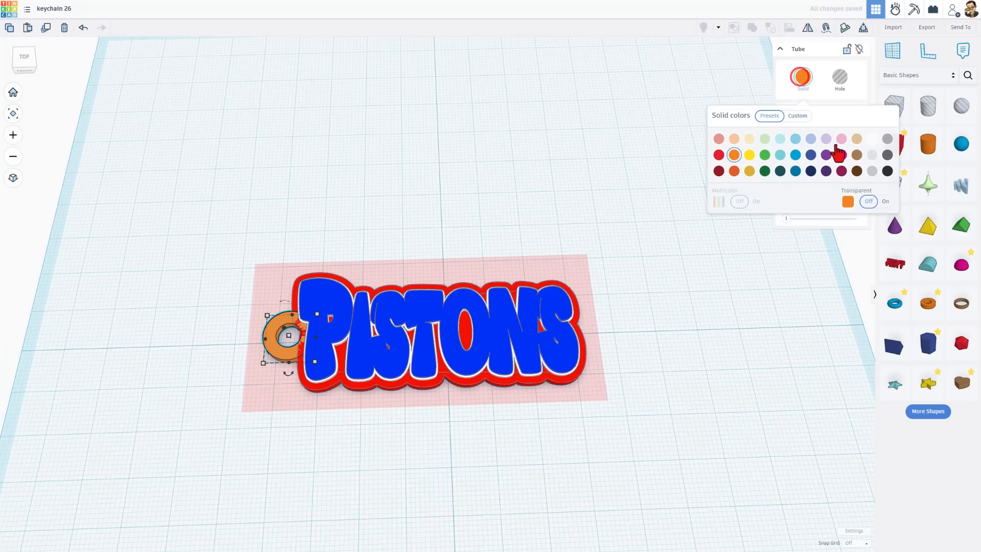
pyautogui.click(806, 118)
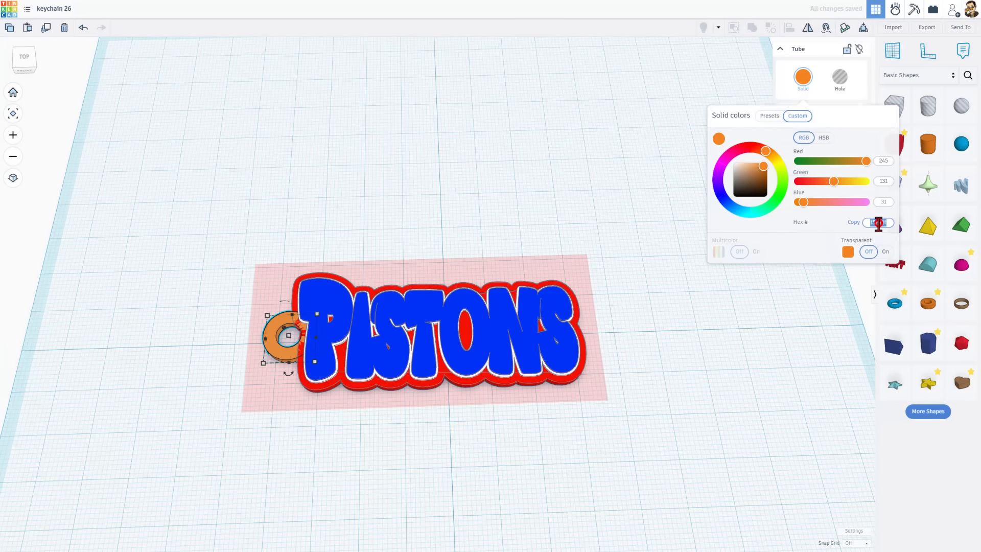
pyautogui.write('ff1100')
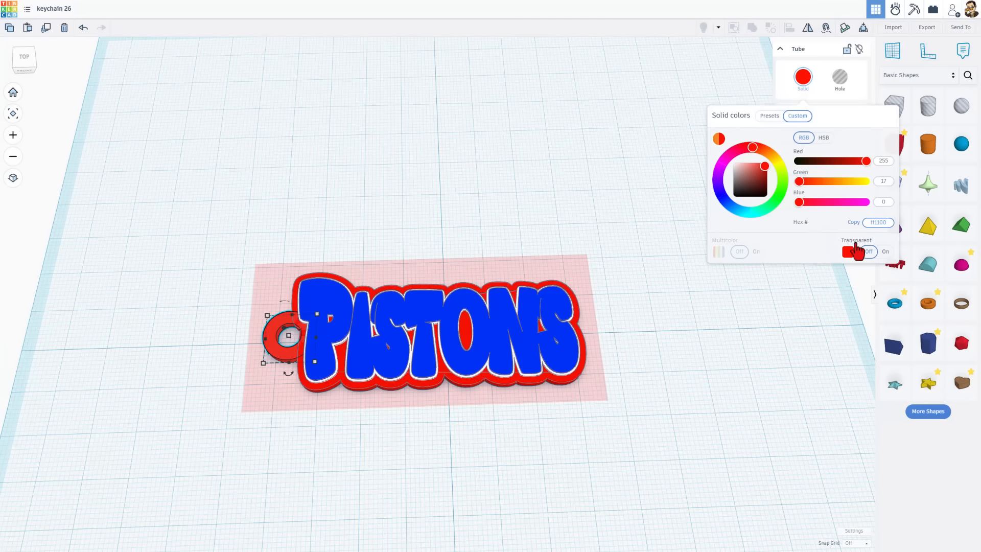
pyautogui.click(735, 345)
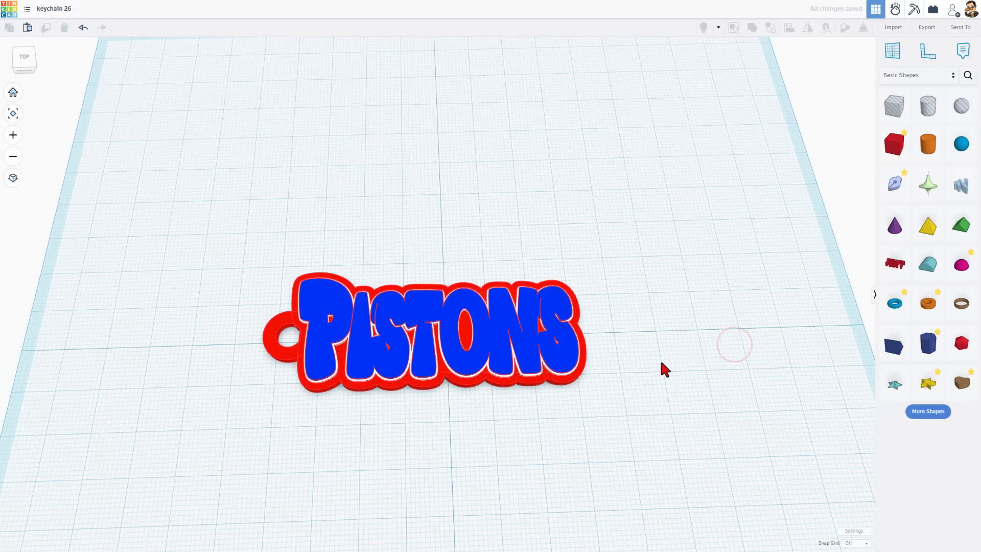
# Export the grouped Pistons keychain as an STL file named pistons 26 in the 3dmodeling folder.
pyautogui.moveTo(661, 358); pyautogui.dragTo(157, 70, button='right')
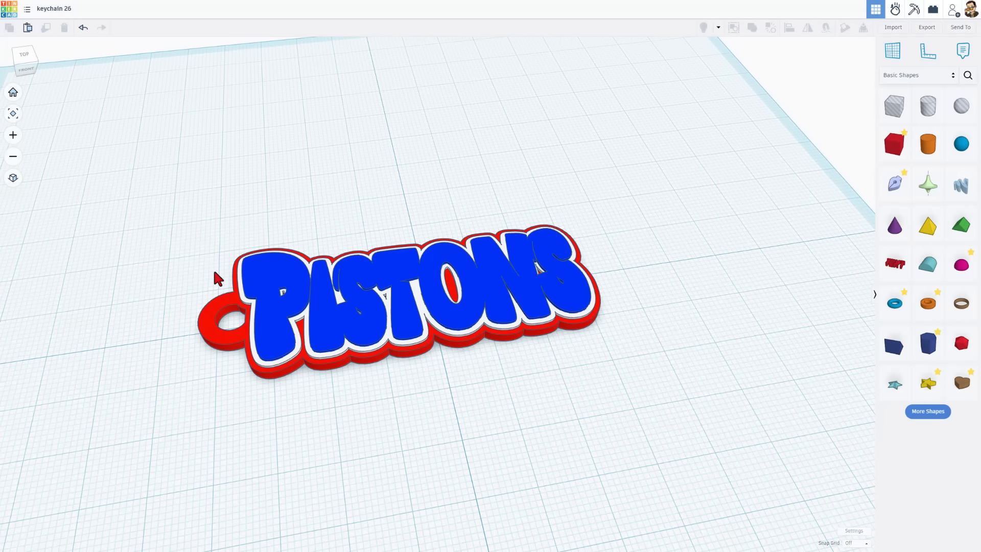
pyautogui.moveTo(478, 290)
pyautogui.mouseDown(button='right')
pyautogui.moveTo(461, 321)
pyautogui.moveTo(458, 302)
pyautogui.moveTo(476, 276)
pyautogui.mouseUp(button='right')
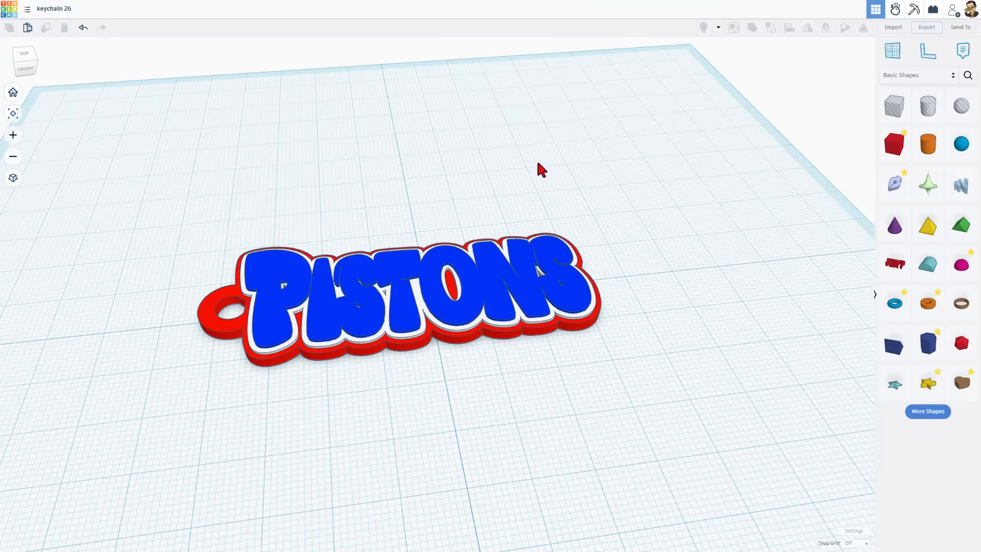
pyautogui.moveTo(569, 176); pyautogui.dragTo(254, 385)
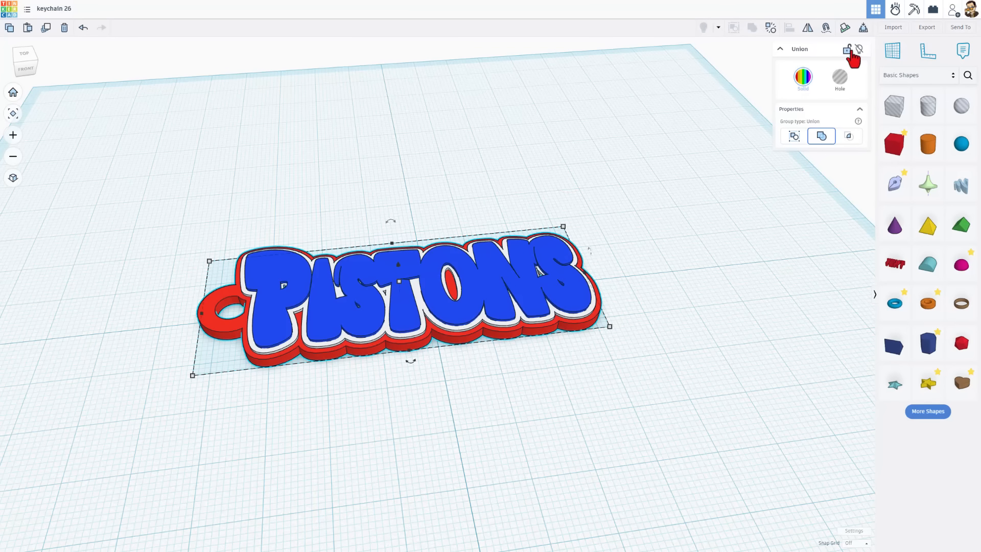
pyautogui.click(927, 30)
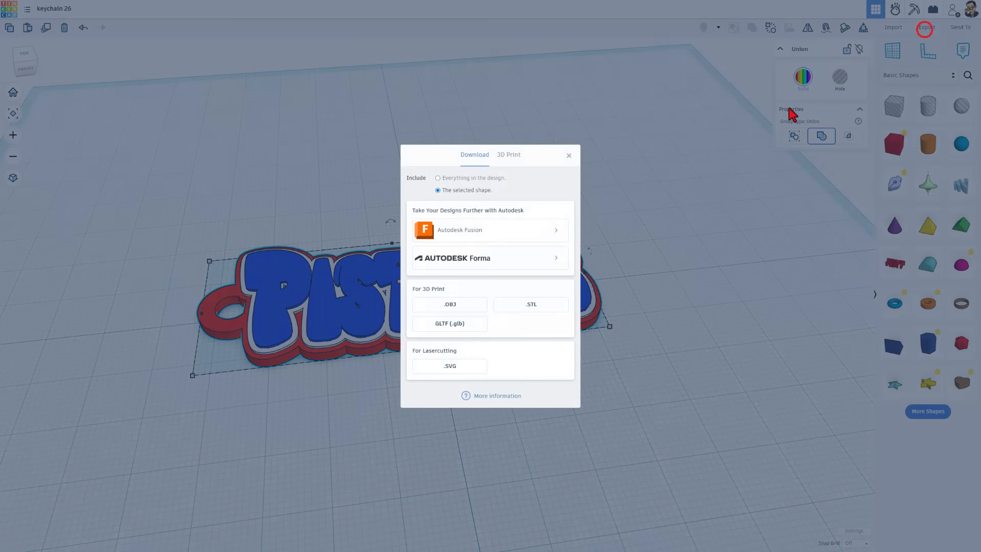
pyautogui.click(533, 308)
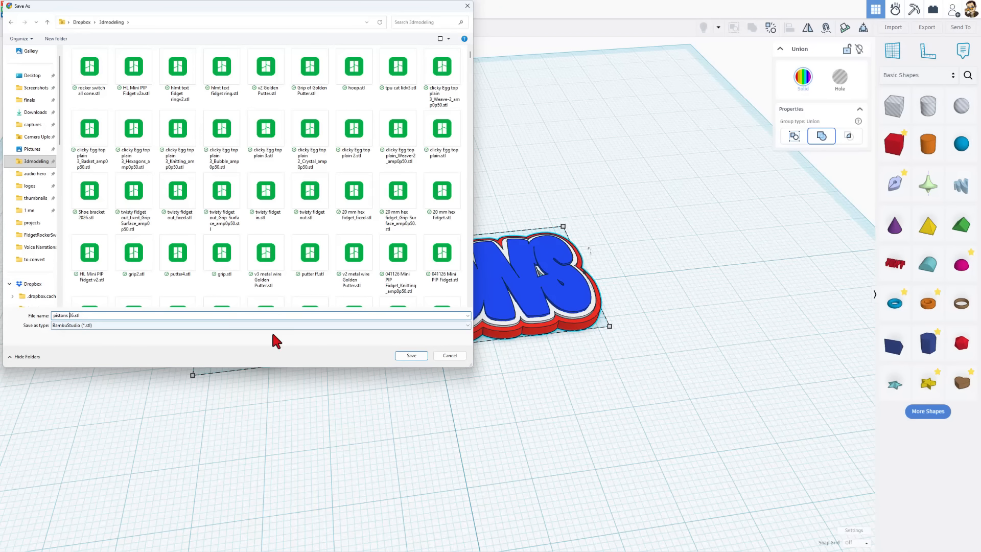
pyautogui.click(411, 356)
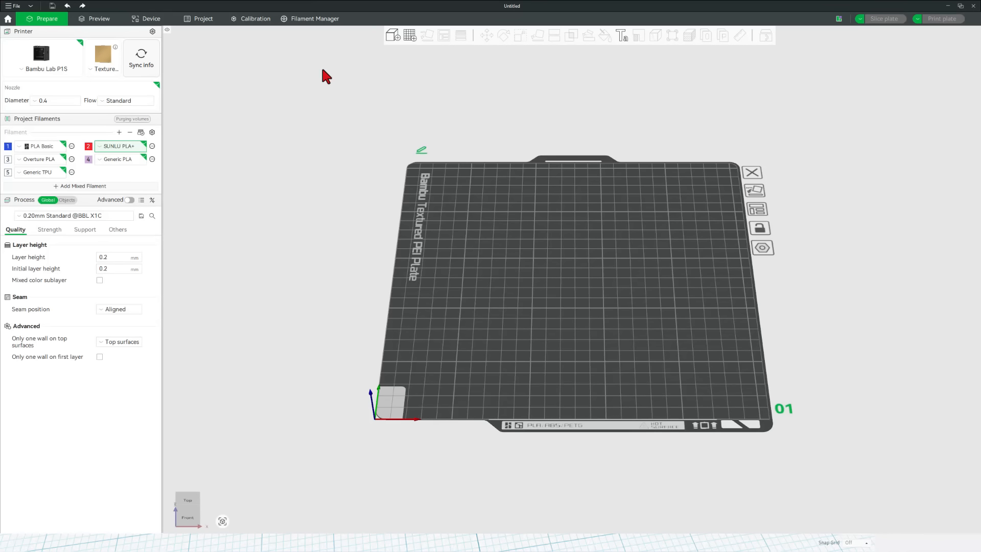
# Switch to Bambu Studio and import pistons 26.stl onto the build plate.
pyautogui.click(393, 35)
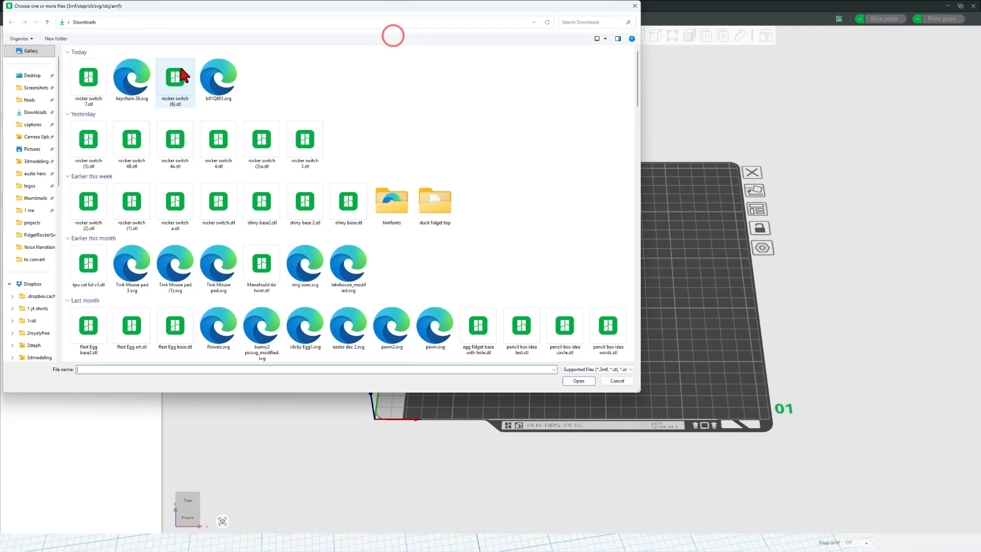
pyautogui.doubleClick(82, 84)
pyautogui.scroll(6, 634, 312)
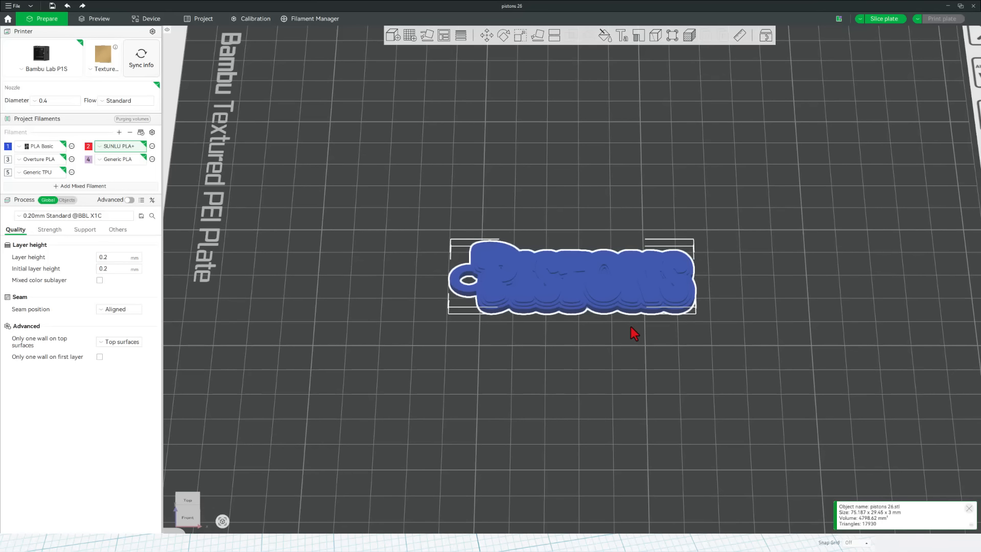
pyautogui.moveTo(653, 328); pyautogui.dragTo(648, 326)
# Color-paint the keychain's base with red filament 2, using a 2.00 mm height range starting from the underside.
pyautogui.click(657, 181)
pyautogui.click(607, 37)
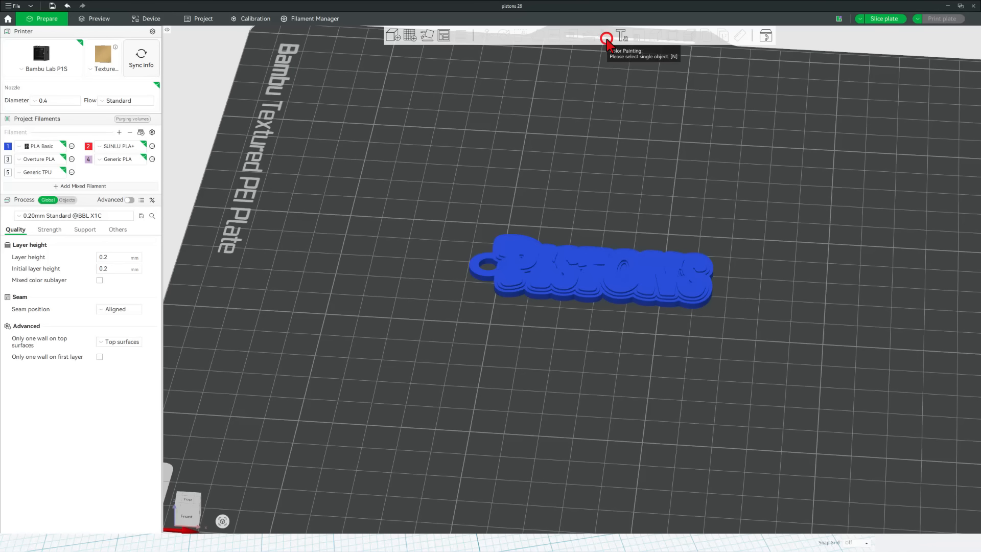
pyautogui.click(596, 278)
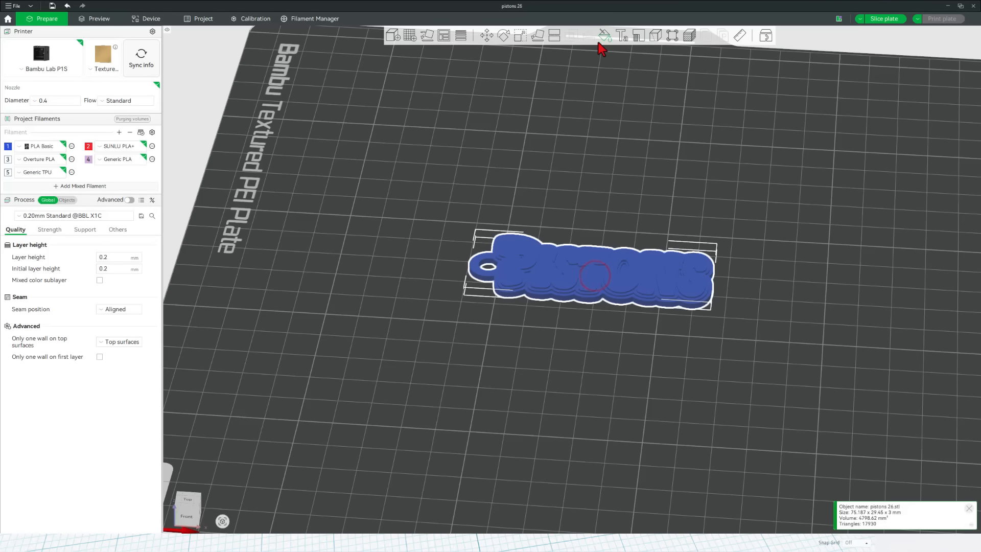
pyautogui.click(602, 38)
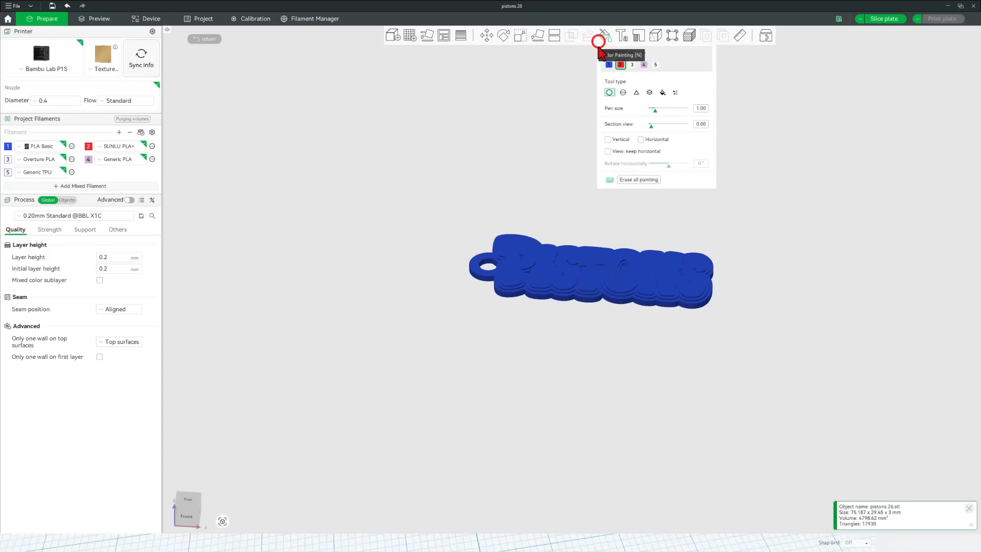
pyautogui.click(647, 94)
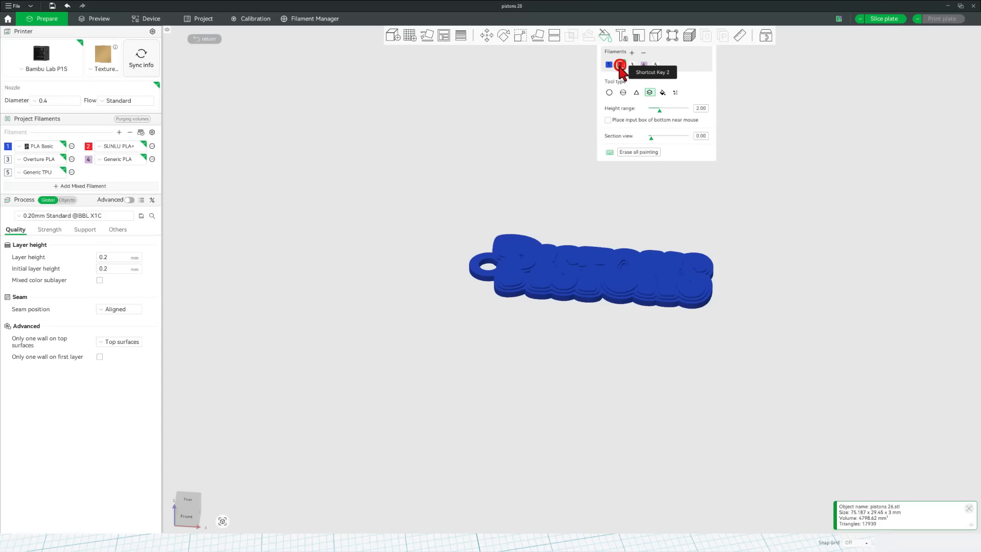
pyautogui.click(620, 65)
pyautogui.moveTo(464, 342); pyautogui.dragTo(482, 296)
pyautogui.click(543, 271)
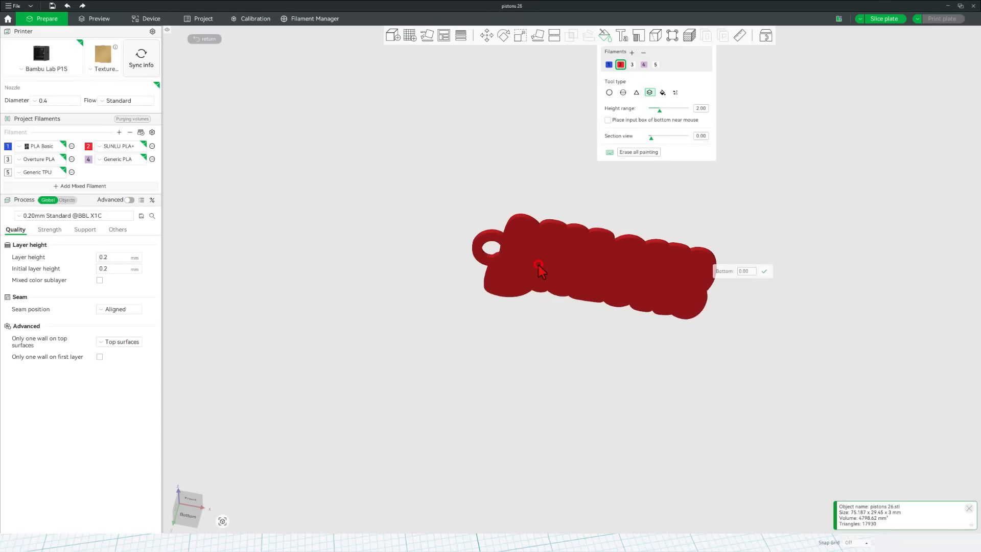
# Set the painting height range to 0.50 mm and choose filament 3 as the paint color.
pyautogui.moveTo(686, 197)
pyautogui.mouseDown()
pyautogui.moveTo(681, 264)
pyautogui.moveTo(678, 252)
pyautogui.mouseUp()
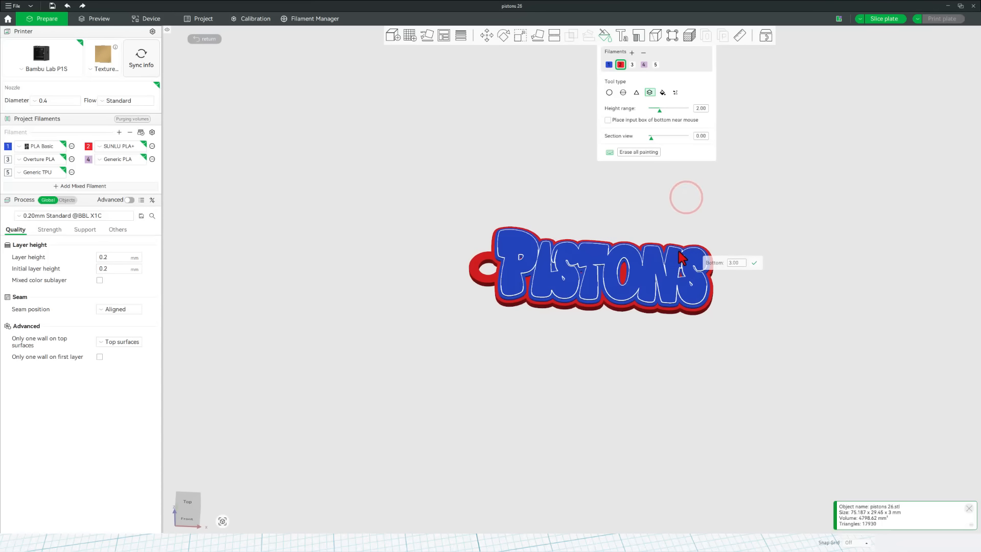
pyautogui.scroll(3, 625, 259)
pyautogui.scroll(-1, 638, 176)
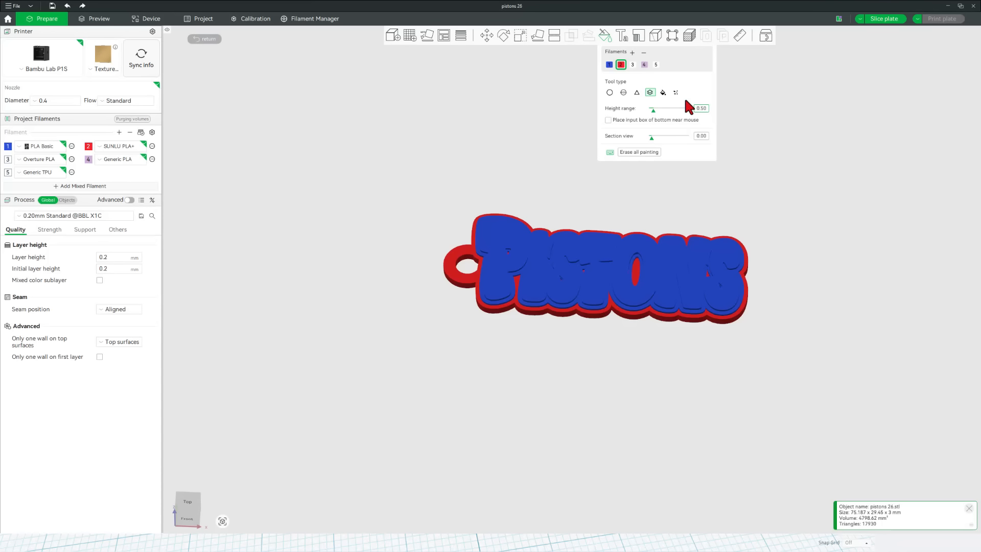
pyautogui.click(632, 64)
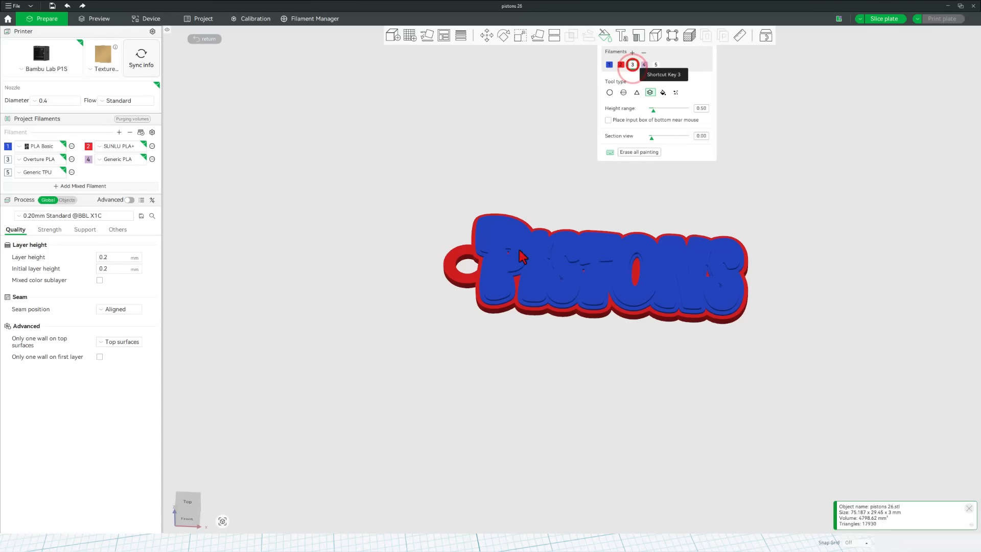
pyautogui.scroll(2, 571, 279)
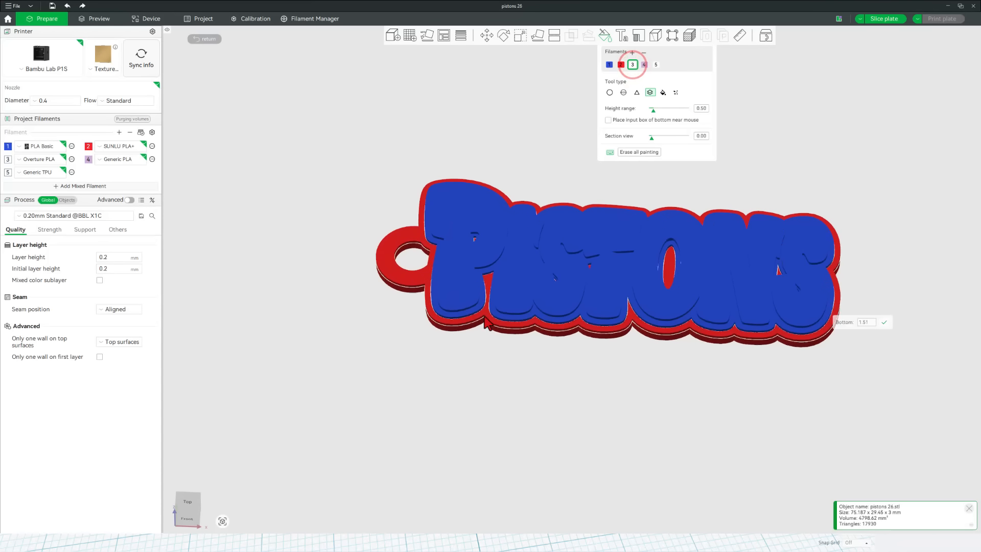
pyautogui.click(455, 315)
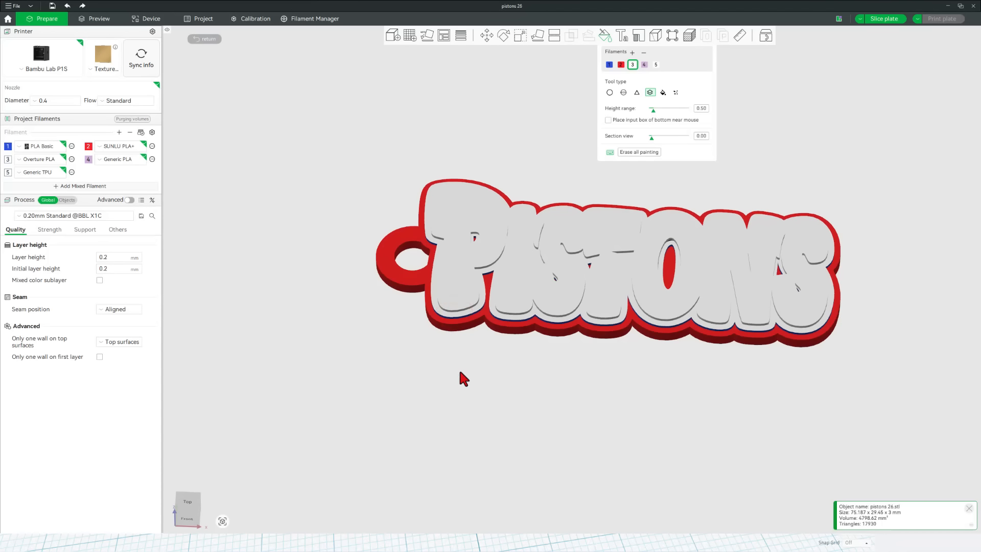
pyautogui.moveTo(463, 379); pyautogui.dragTo(477, 366)
pyautogui.scroll(5, 489, 346)
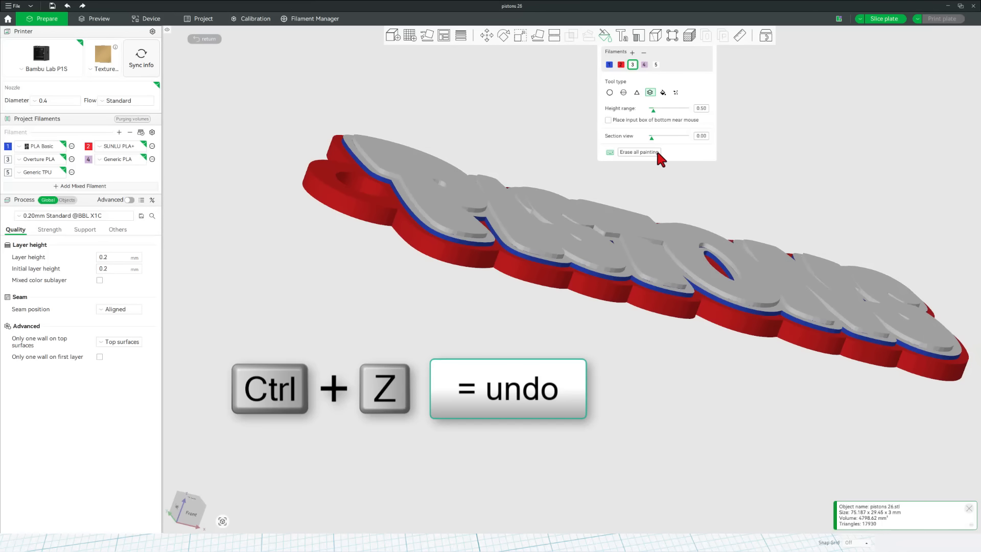
pyautogui.click(639, 151)
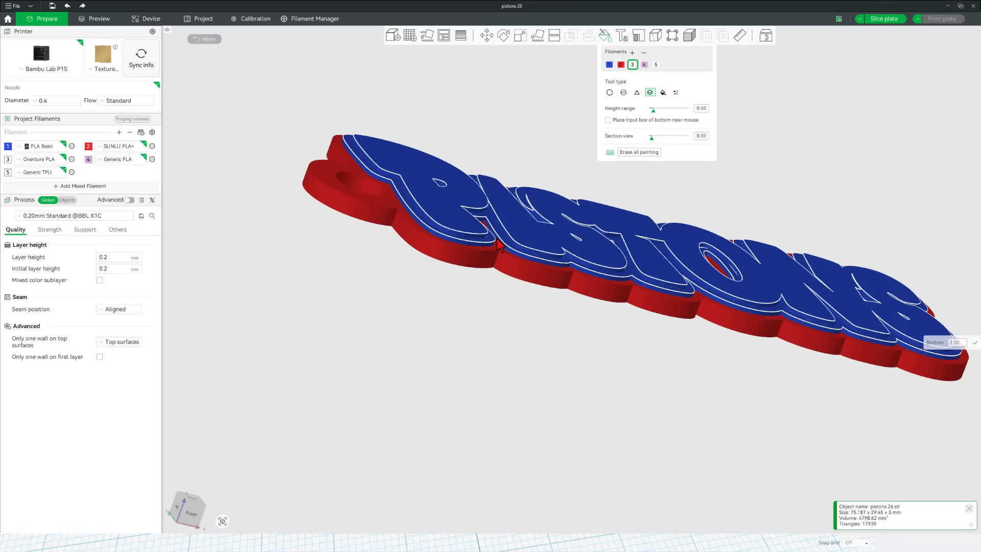
# Paint the 0.50 mm outline layer directly above the red base with filament 3, keeping the top lettering blue.
pyautogui.scroll(2, 474, 253)
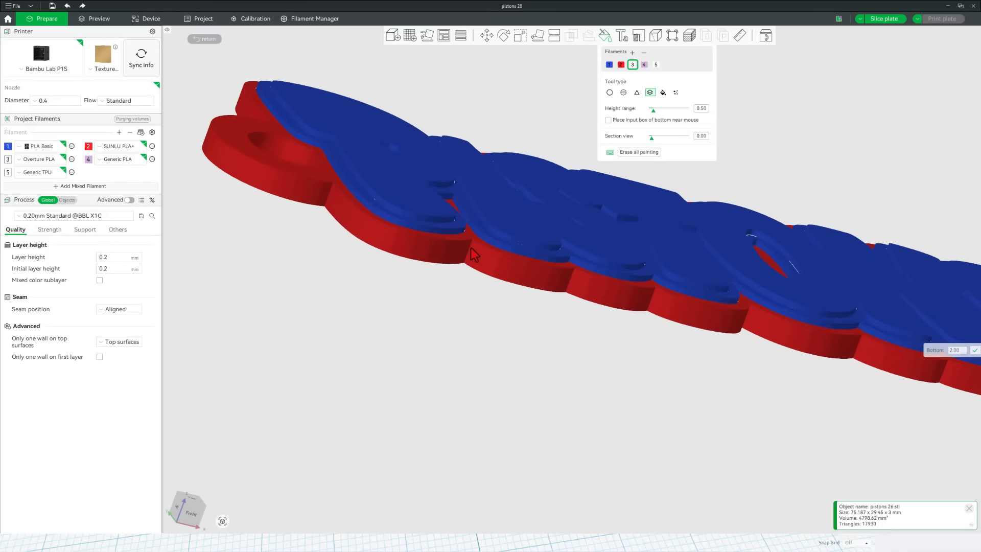
pyautogui.click(450, 240)
pyautogui.scroll(-2, 449, 241)
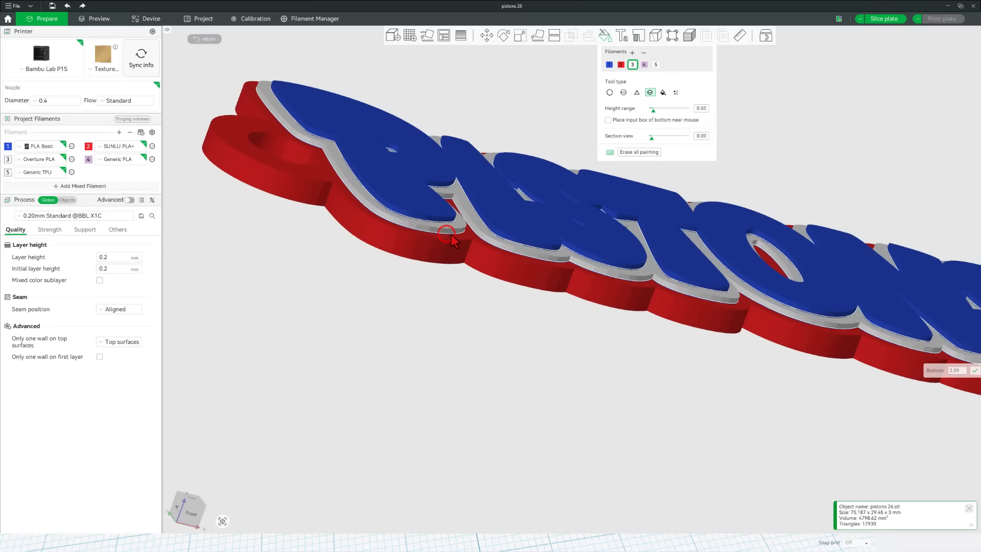
pyautogui.scroll(-2, 488, 340)
pyautogui.moveTo(502, 334); pyautogui.dragTo(494, 363)
pyautogui.scroll(-3, 494, 364)
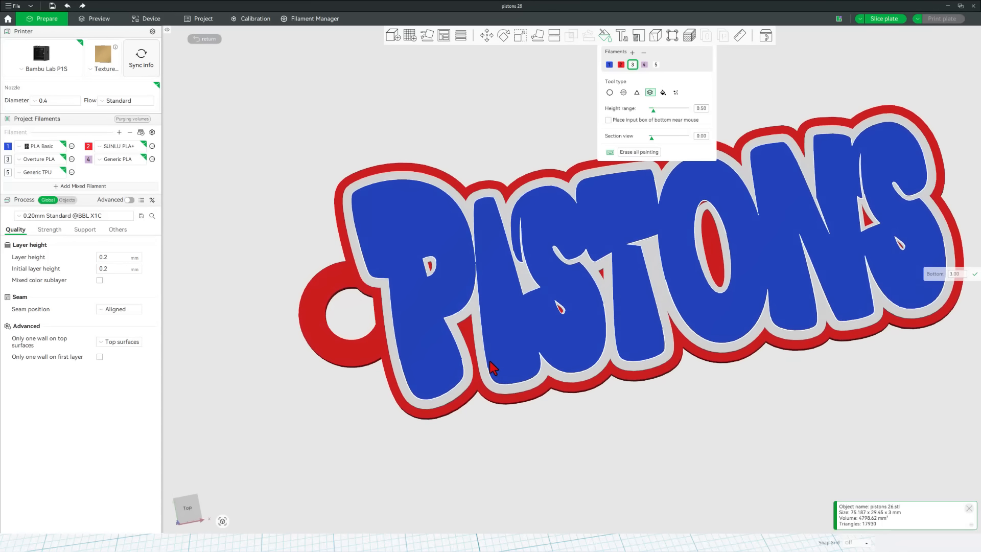
pyautogui.moveTo(596, 361); pyautogui.dragTo(593, 317)
pyautogui.moveTo(687, 185); pyautogui.dragTo(682, 230)
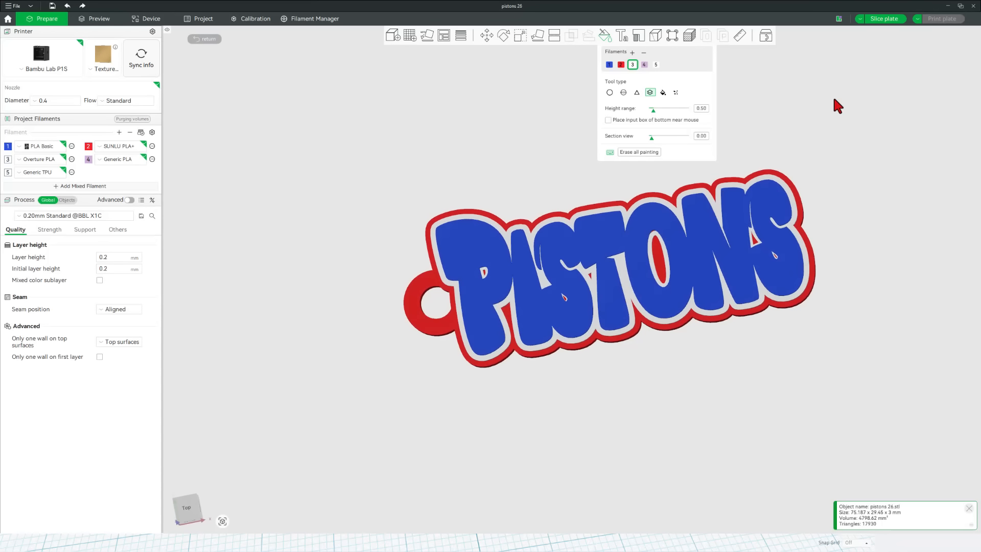
# Slice the plate and send the pistons 26 print job to the Bambu Lab P1S.
pyautogui.click(885, 19)
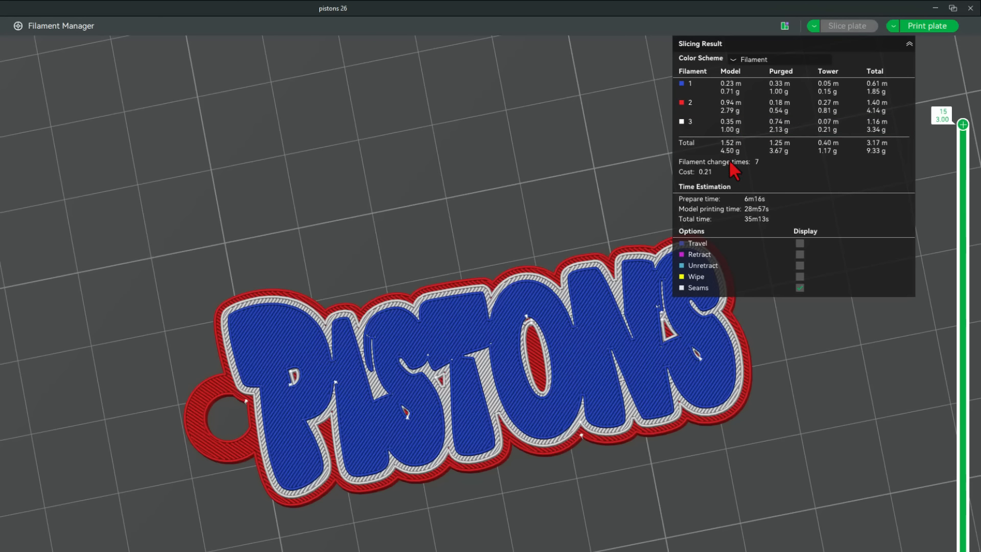
pyautogui.moveTo(541, 192); pyautogui.dragTo(557, 172)
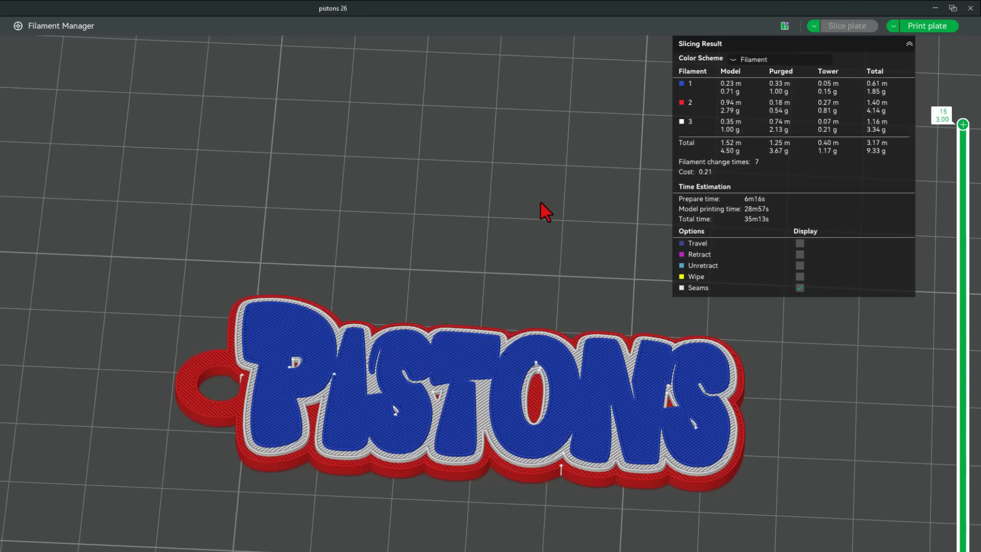
pyautogui.click(919, 27)
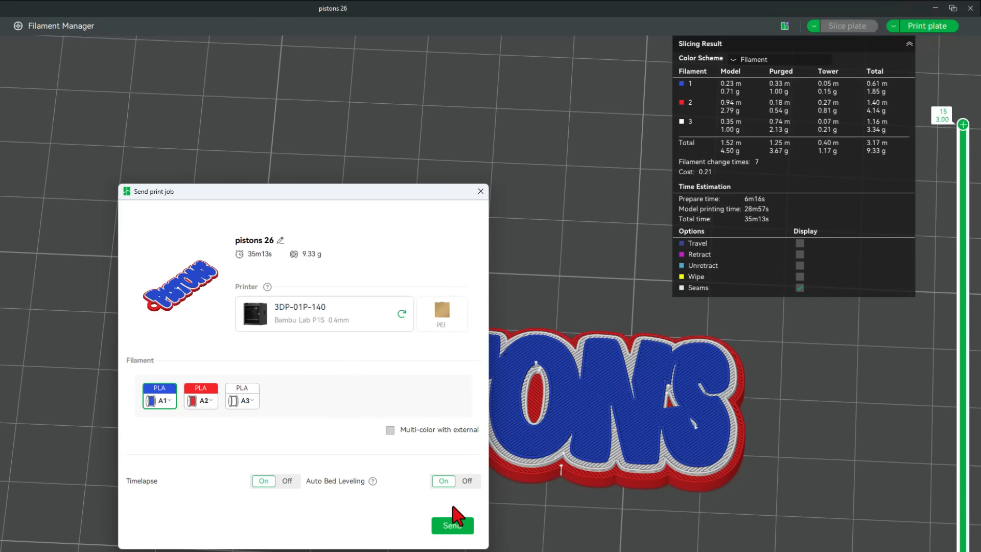
pyautogui.click(457, 525)
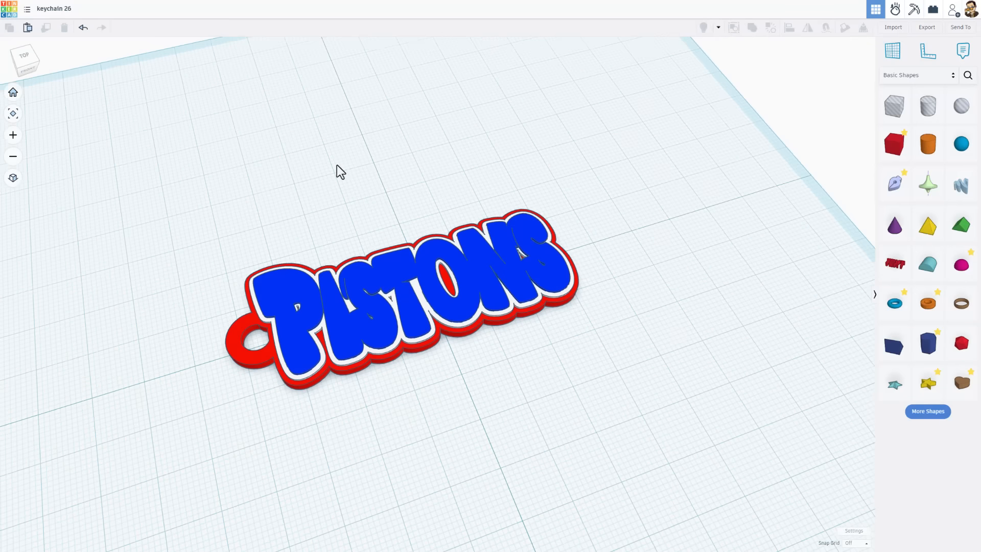
# In Tinkercad's flat 3 color keychain design, move the red outline and the white text out of the front keychain.
pyautogui.moveTo(336, 164); pyautogui.dragTo(416, 260, button='right')
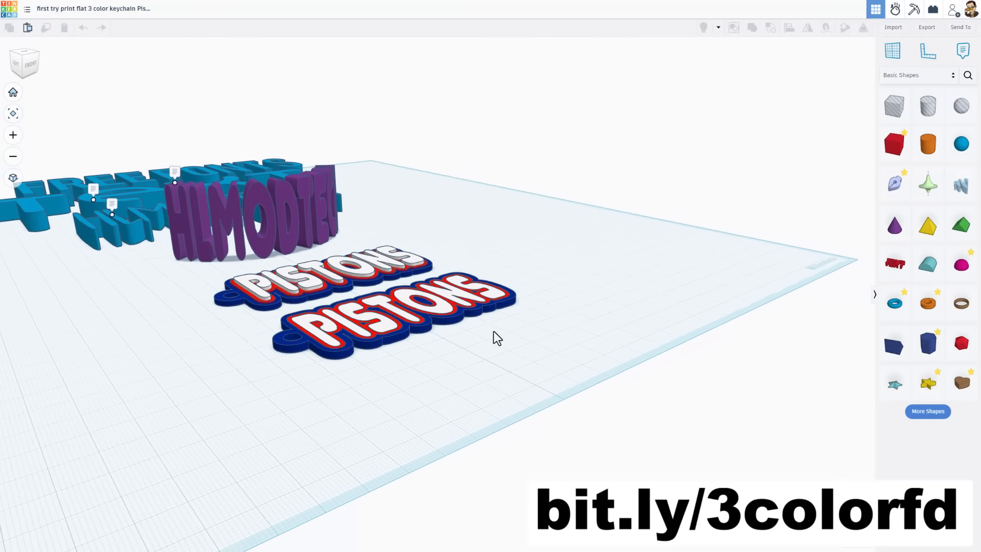
pyautogui.scroll(2, 494, 331)
pyautogui.moveTo(494, 331); pyautogui.dragTo(466, 330, button='right')
pyautogui.moveTo(499, 301); pyautogui.dragTo(467, 311, button='right')
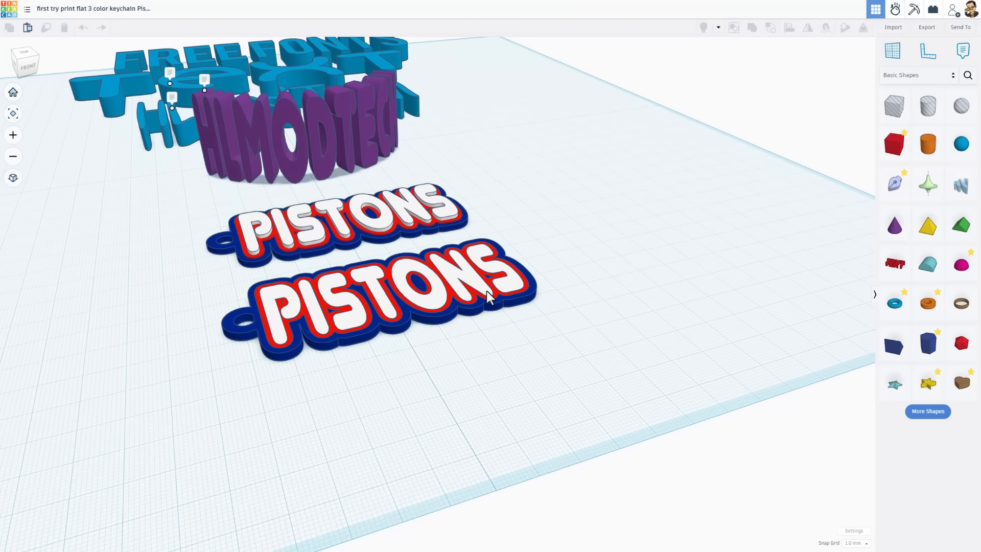
pyautogui.moveTo(491, 299); pyautogui.dragTo(680, 353)
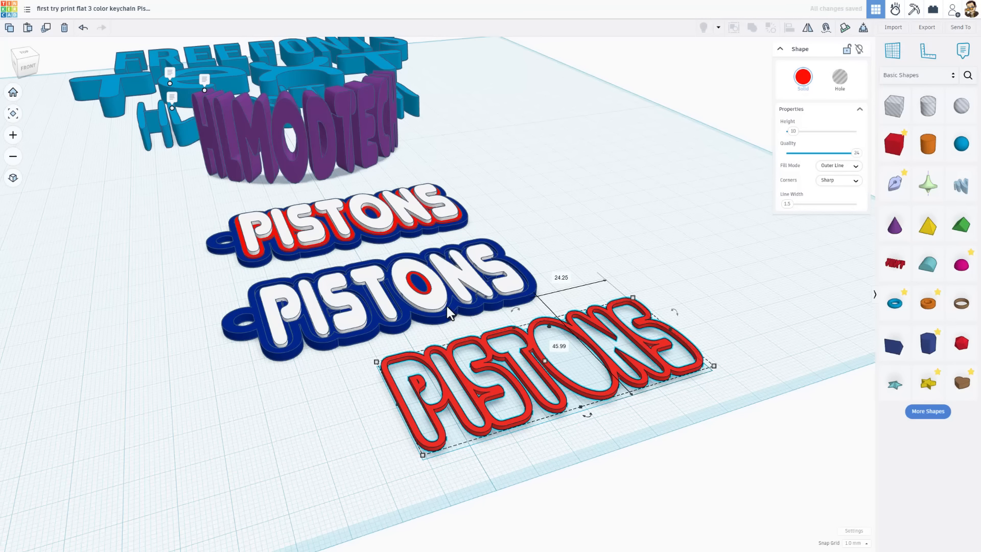
pyautogui.moveTo(450, 312); pyautogui.dragTo(661, 221)
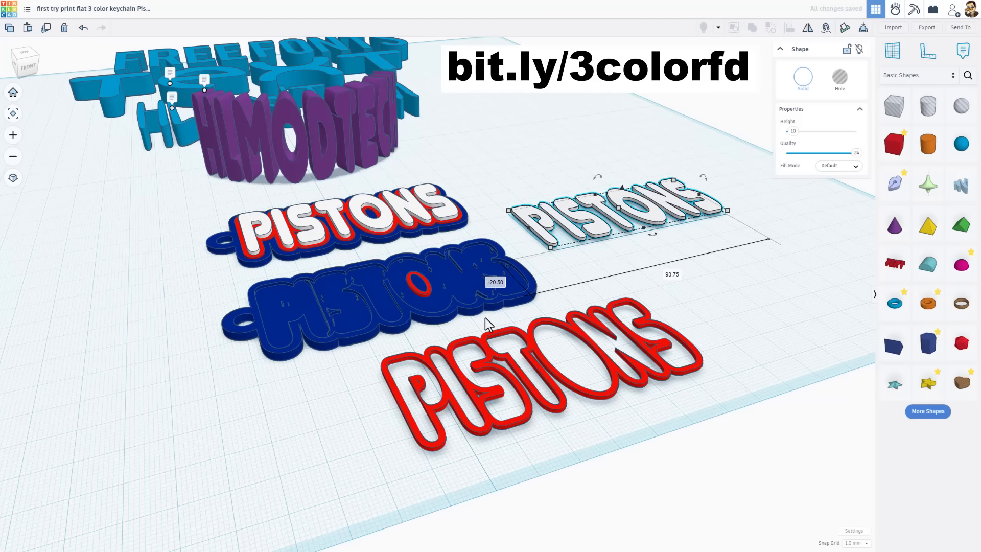
# Undo the moves of the red outline and white Pistons text.
pyautogui.hotkey('ctrl', 'z')
pyautogui.hotkey('ctrl', 'z')
pyautogui.hotkey('ctrl', 'z')
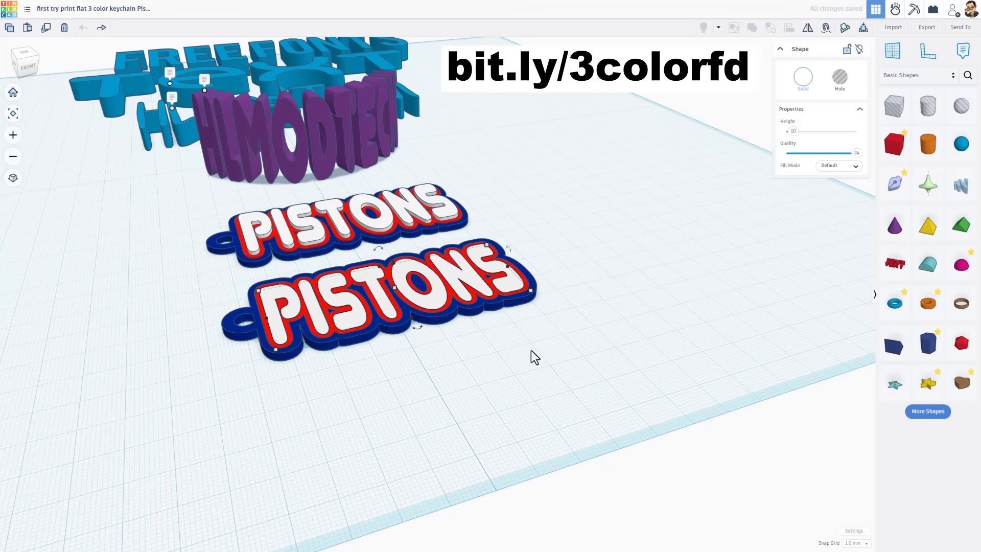
# Select all parts of the front flat keychain and flip them 180° to expose the back.
pyautogui.moveTo(562, 256); pyautogui.dragTo(360, 357)
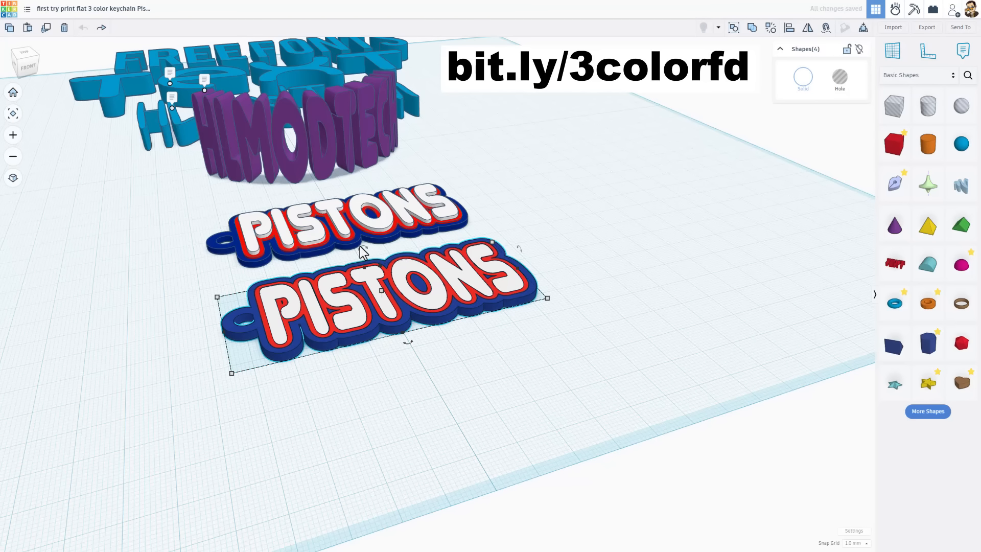
pyautogui.moveTo(364, 250); pyautogui.dragTo(369, 289)
pyautogui.moveTo(471, 386); pyautogui.dragTo(522, 389, button='right')
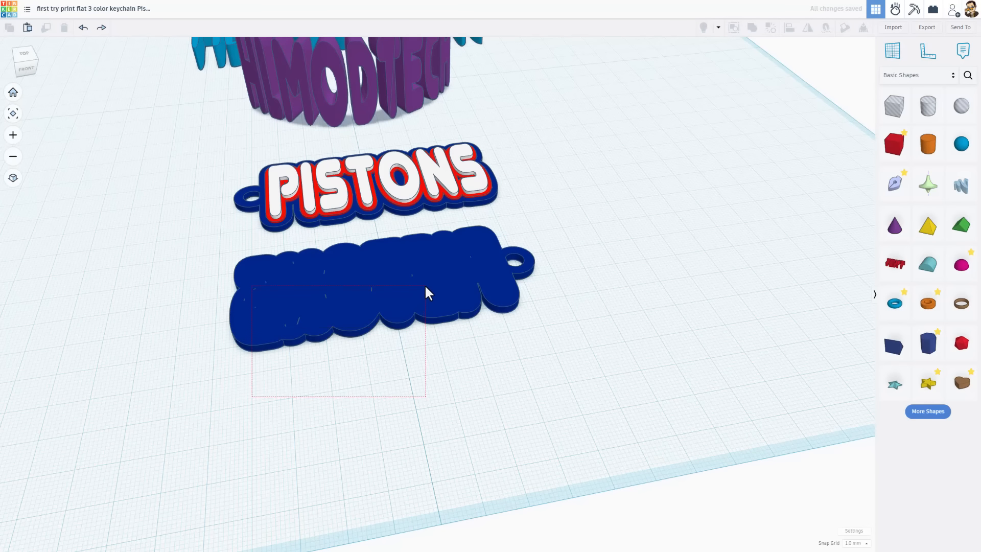
# Select the flipped keychain's parts and rotate them 180° so the lettering faces up, then clear the selection.
pyautogui.moveTo(428, 293); pyautogui.dragTo(397, 260)
pyautogui.moveTo(381, 227); pyautogui.dragTo(383, 268)
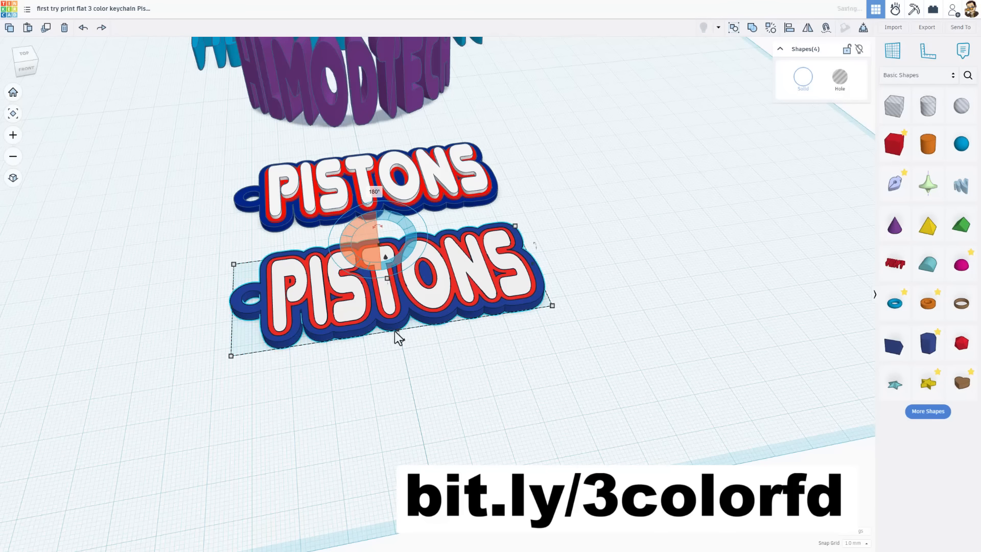
pyautogui.click(417, 356)
pyautogui.moveTo(418, 358); pyautogui.dragTo(312, 142, button='right')
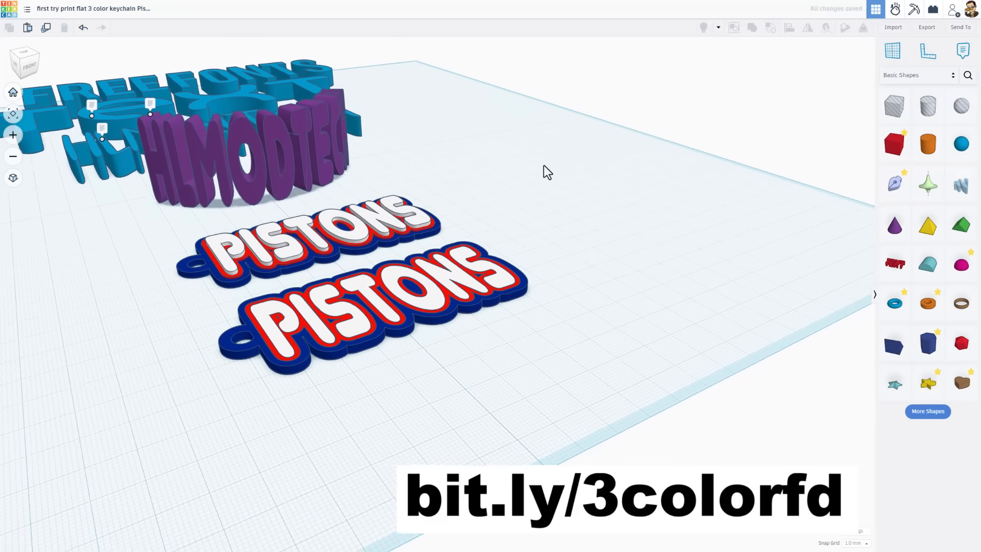